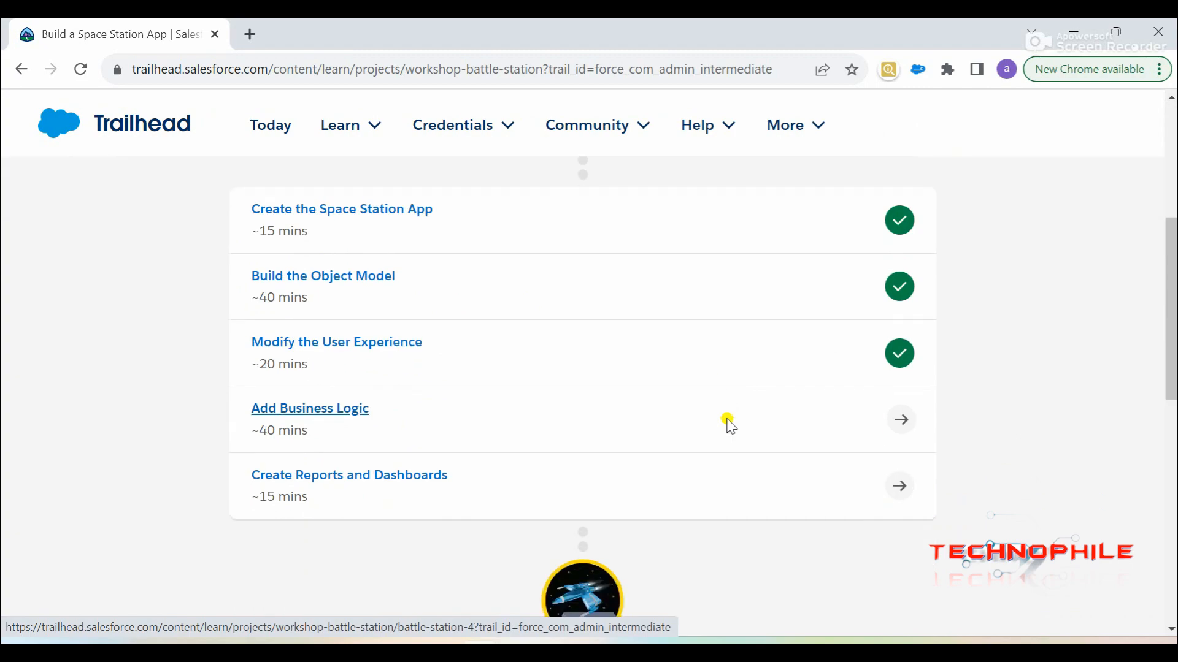
Open the Add Business Logic unit of the Space Station project and launch its hands-on org
{"action": "left_click", "coordinate": [335, 416]}
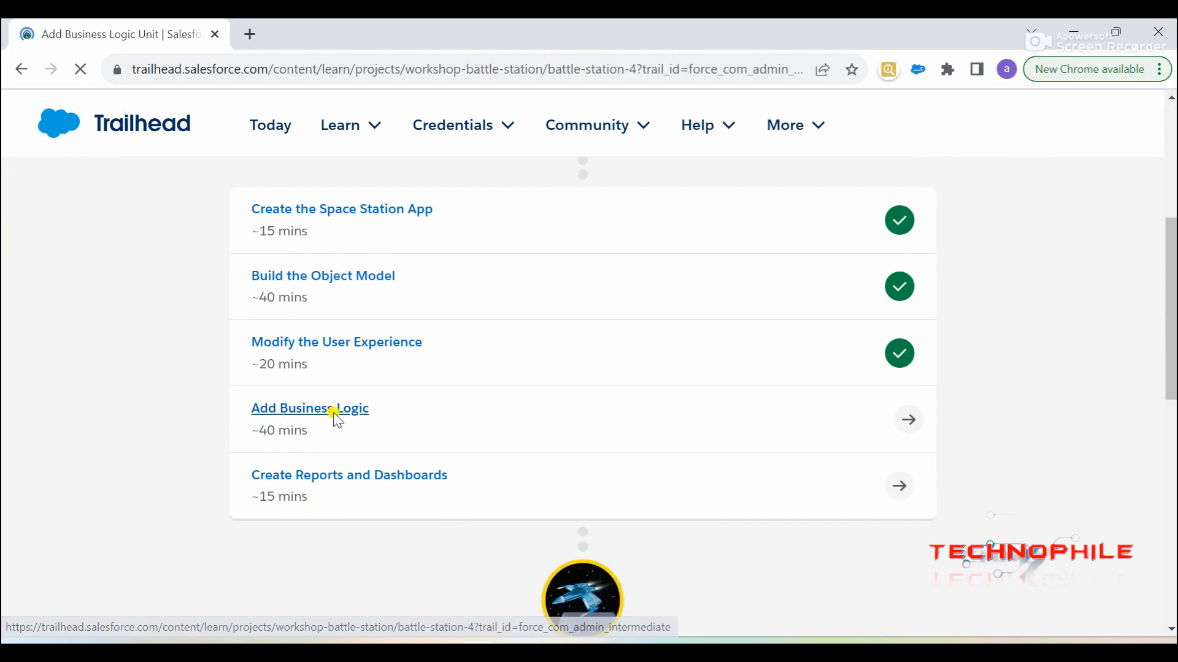
{"action": "scroll", "coordinate": [423, 430], "scroll_direction": "down", "scroll_amount": 10}
{"action": "scroll", "coordinate": [430, 437], "scroll_direction": "down", "scroll_amount": 20}
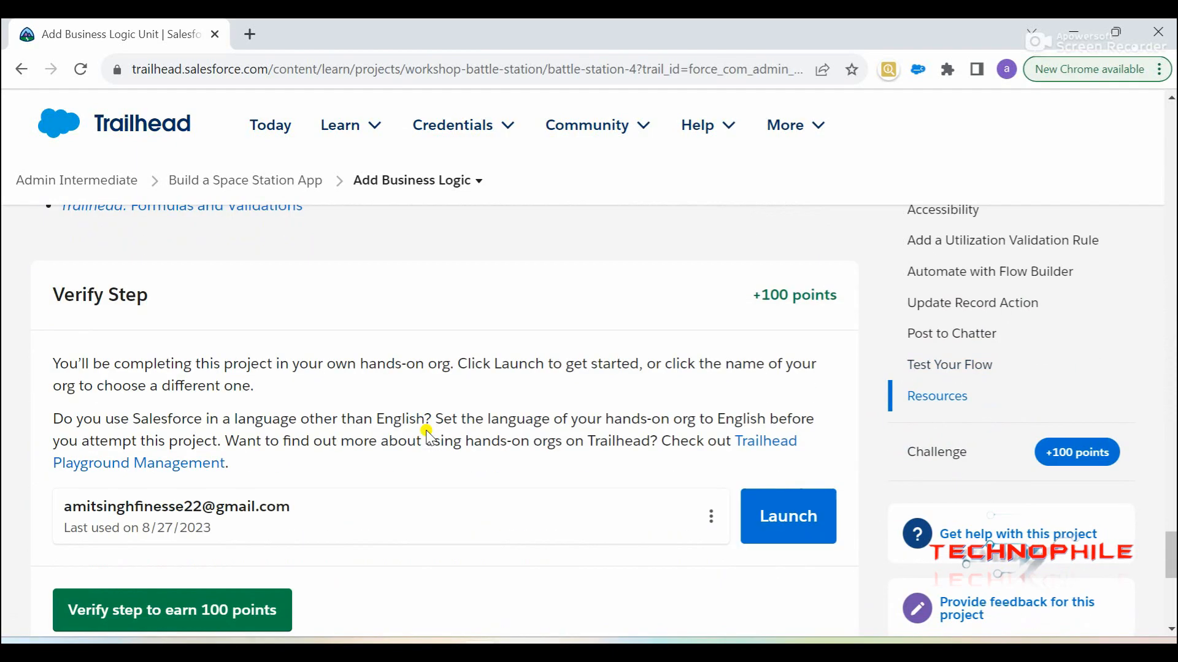
{"action": "scroll", "coordinate": [427, 434], "scroll_direction": "down", "scroll_amount": 1}
{"action": "left_click", "coordinate": [789, 470]}
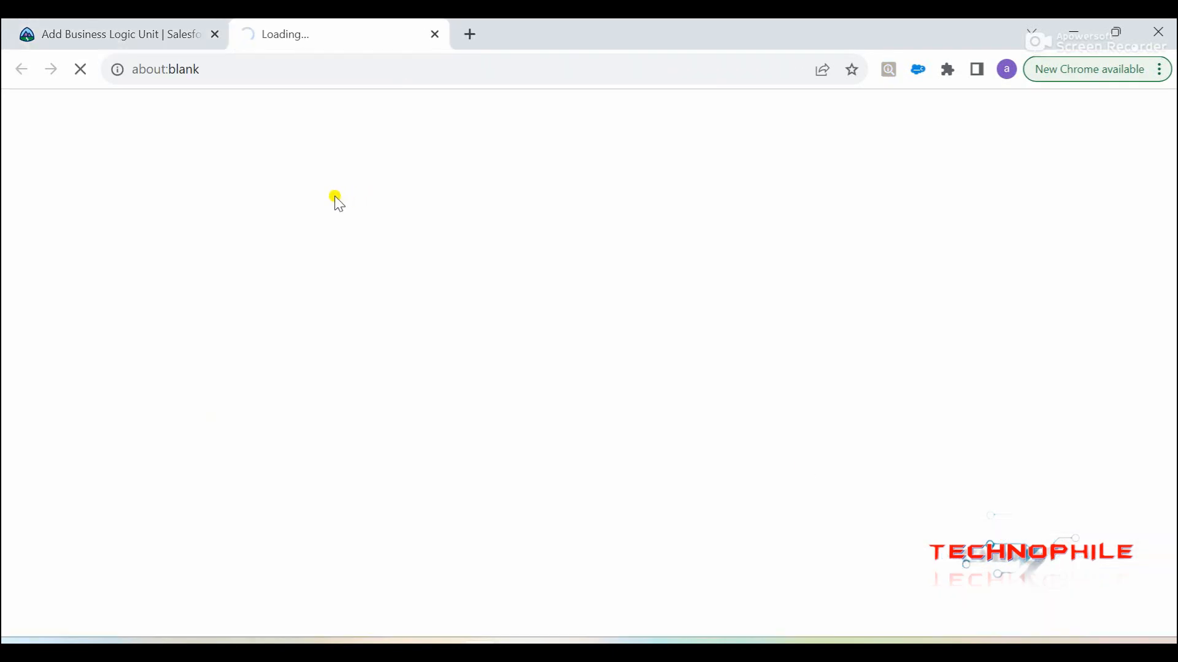
Review the Add a Utilization Validation Rule instructions in the Trailhead unit
{"action": "left_click", "coordinate": [135, 36]}
{"action": "scroll", "coordinate": [336, 397], "scroll_direction": "up", "scroll_amount": 20}
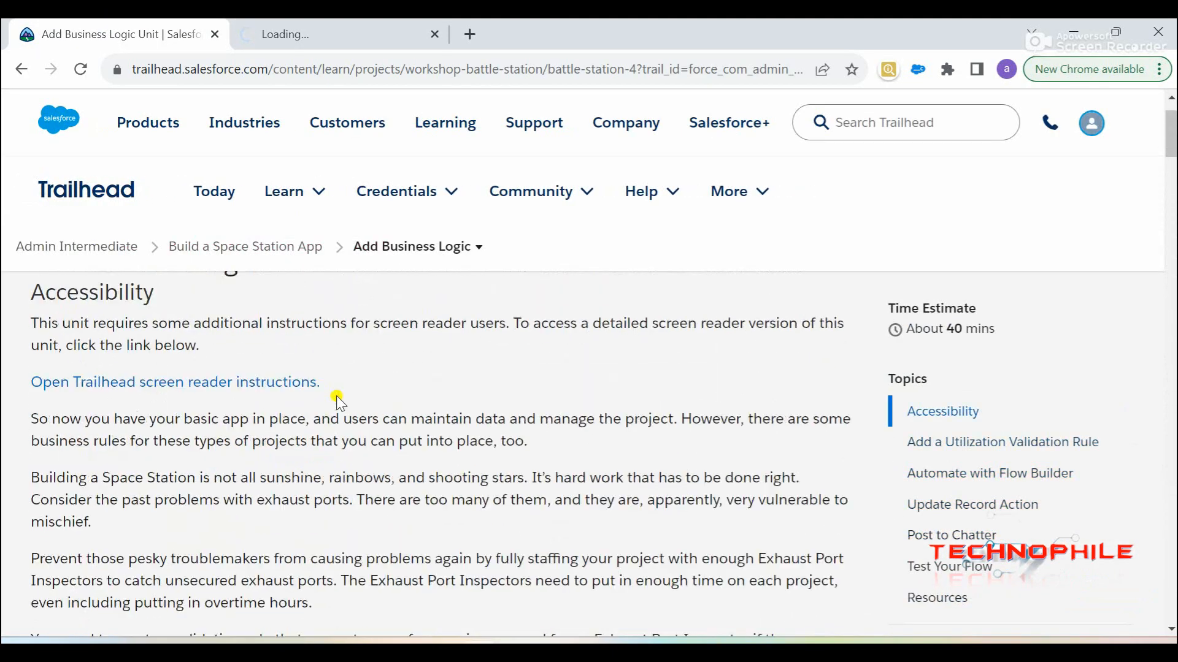
{"action": "scroll", "coordinate": [336, 396], "scroll_direction": "up", "scroll_amount": 3}
{"action": "scroll", "coordinate": [336, 395], "scroll_direction": "down", "scroll_amount": 8}
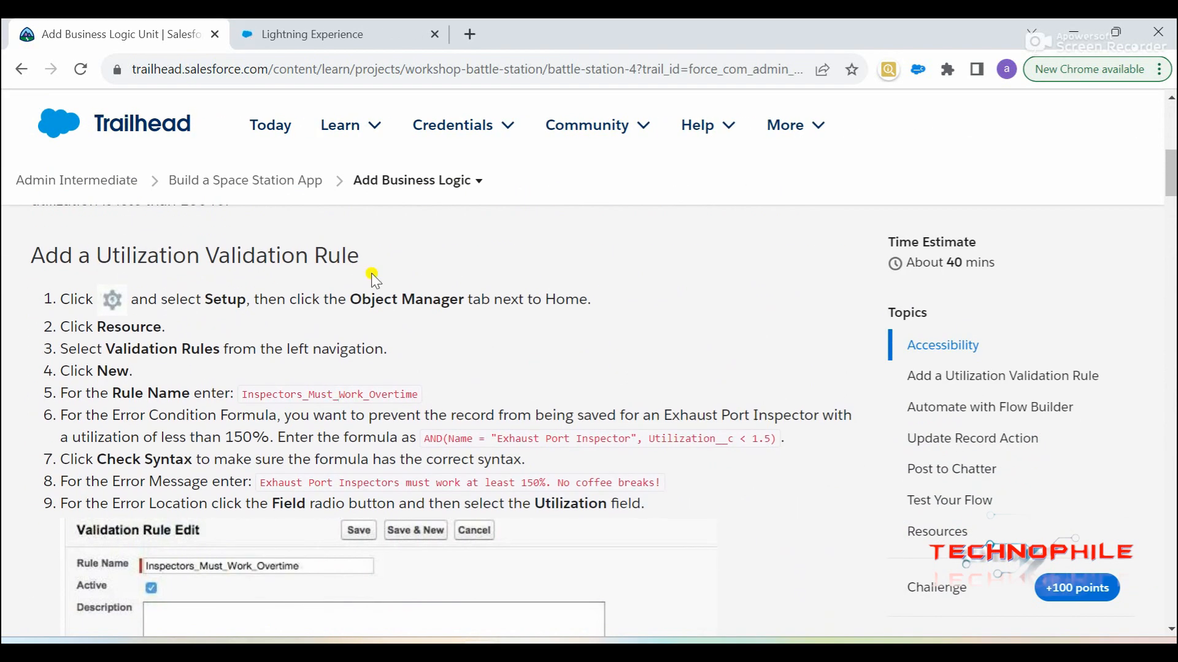
Switch to the launched org and open the custom Resource object from Object Manager, searching for "resource"
{"action": "left_click", "coordinate": [336, 26]}
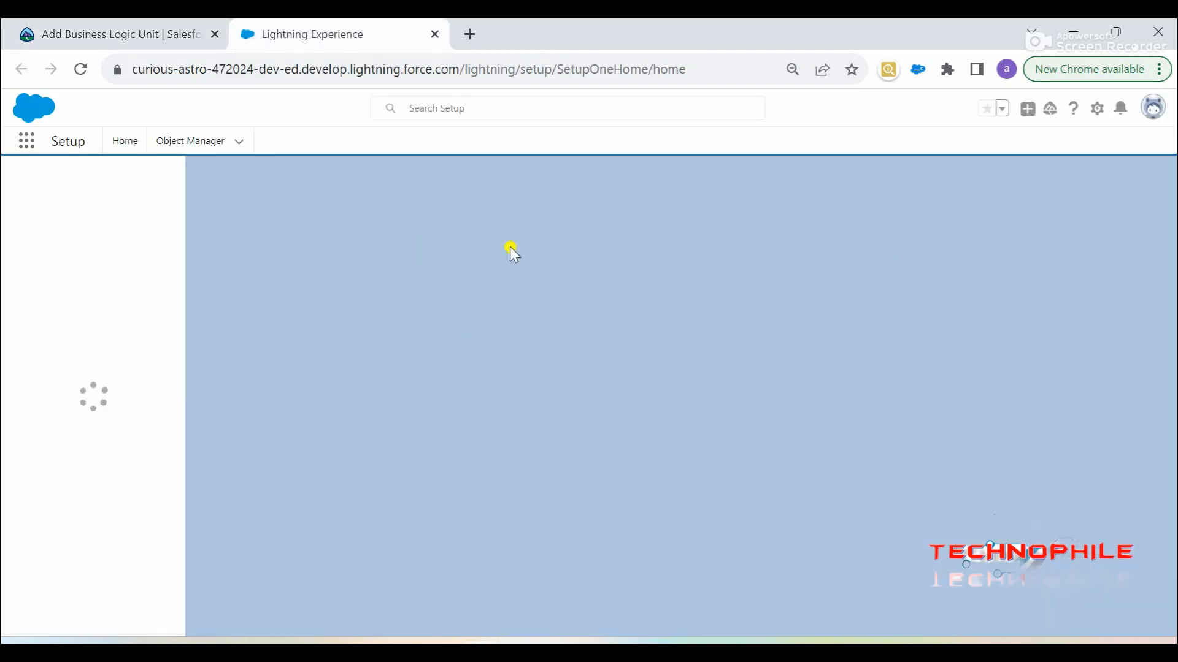
{"action": "left_click", "coordinate": [190, 141]}
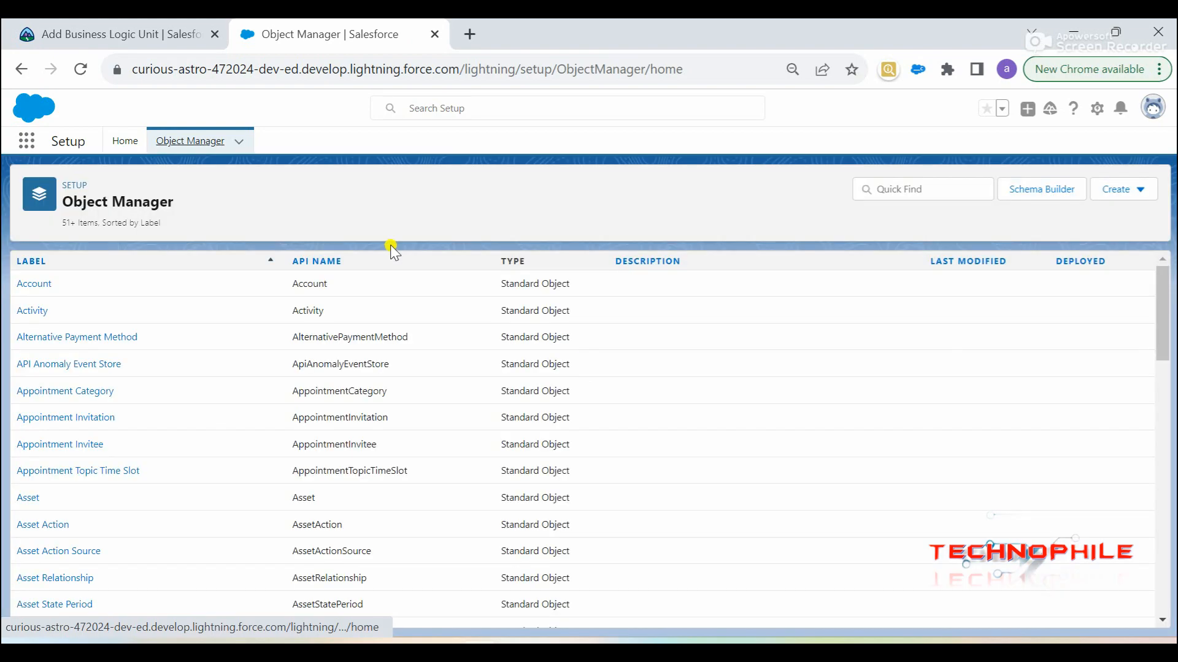
{"action": "left_click", "coordinate": [884, 191]}
{"action": "type", "text": "resource"}
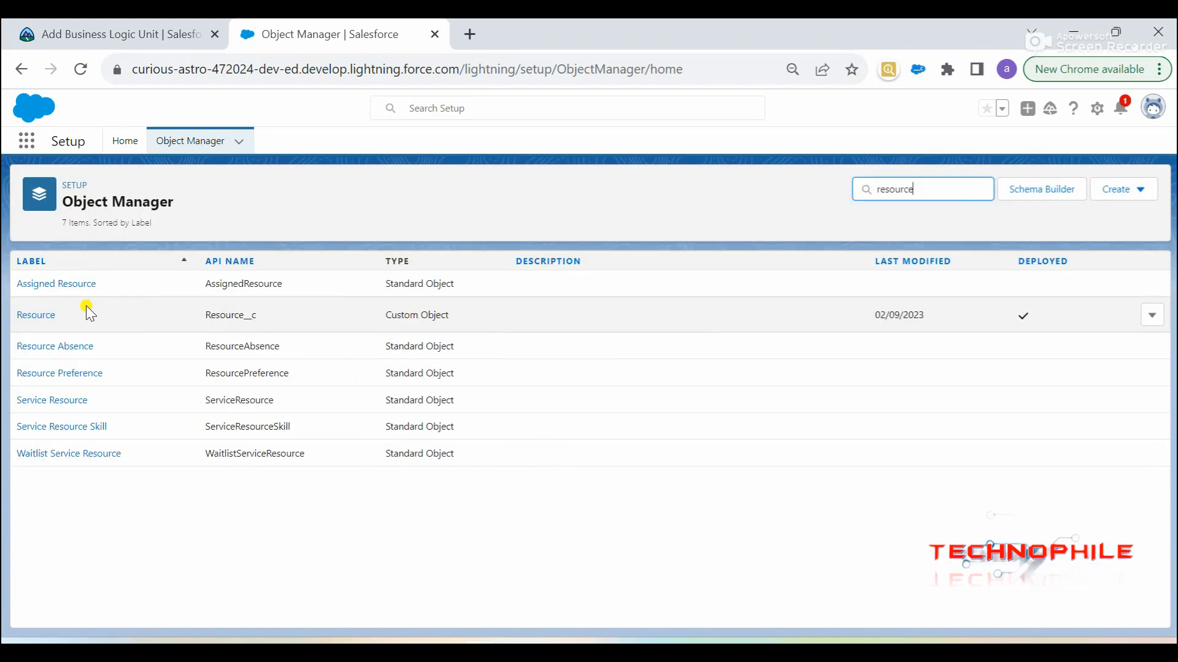
{"action": "left_click", "coordinate": [44, 308]}
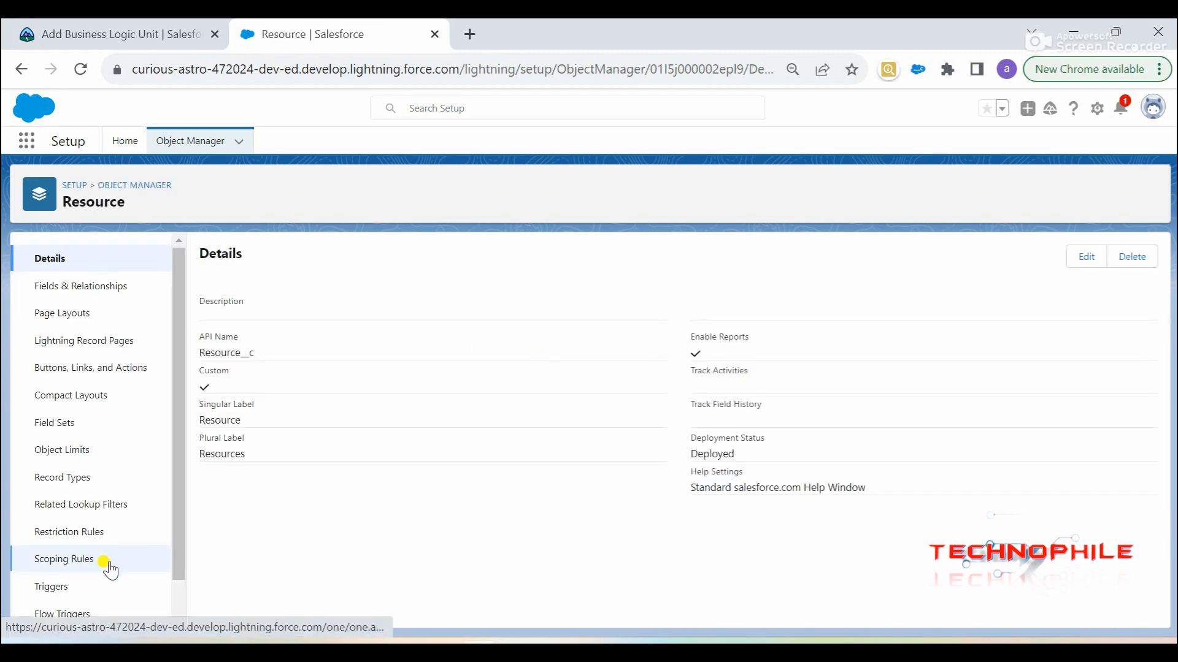
Start a new validation rule on the Resource object with the rule name Inspectors_Must_Work_Overtime
{"action": "scroll", "coordinate": [113, 500], "scroll_direction": "down", "scroll_amount": 1}
{"action": "left_click", "coordinate": [68, 613]}
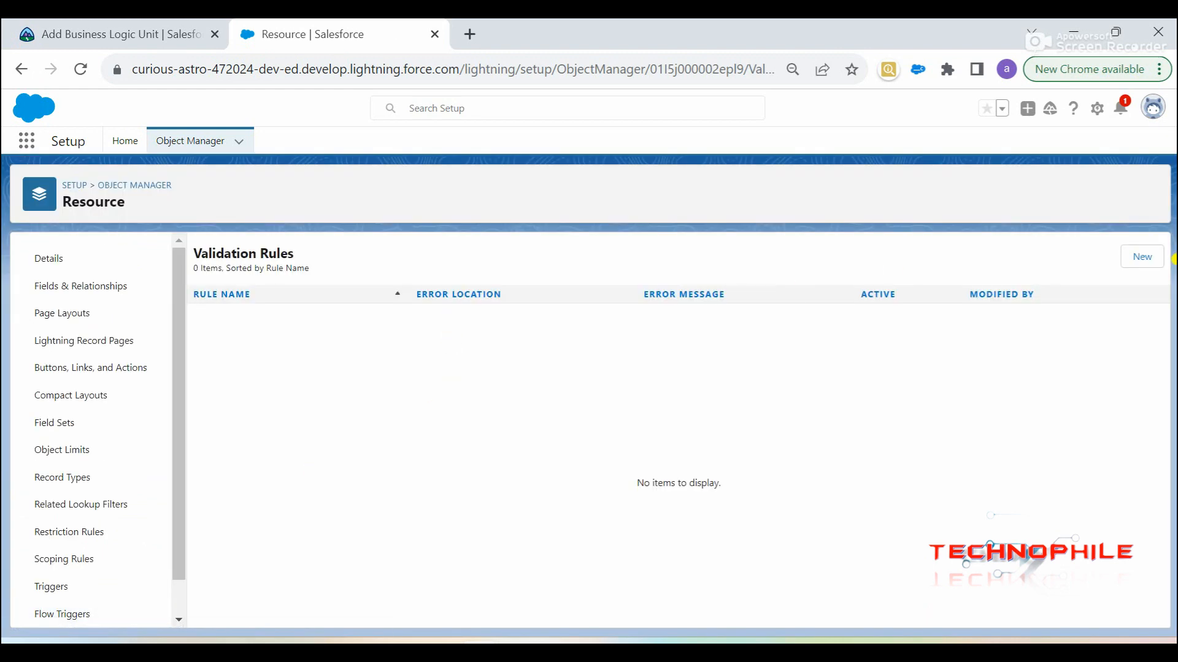
{"action": "left_click", "coordinate": [1142, 256]}
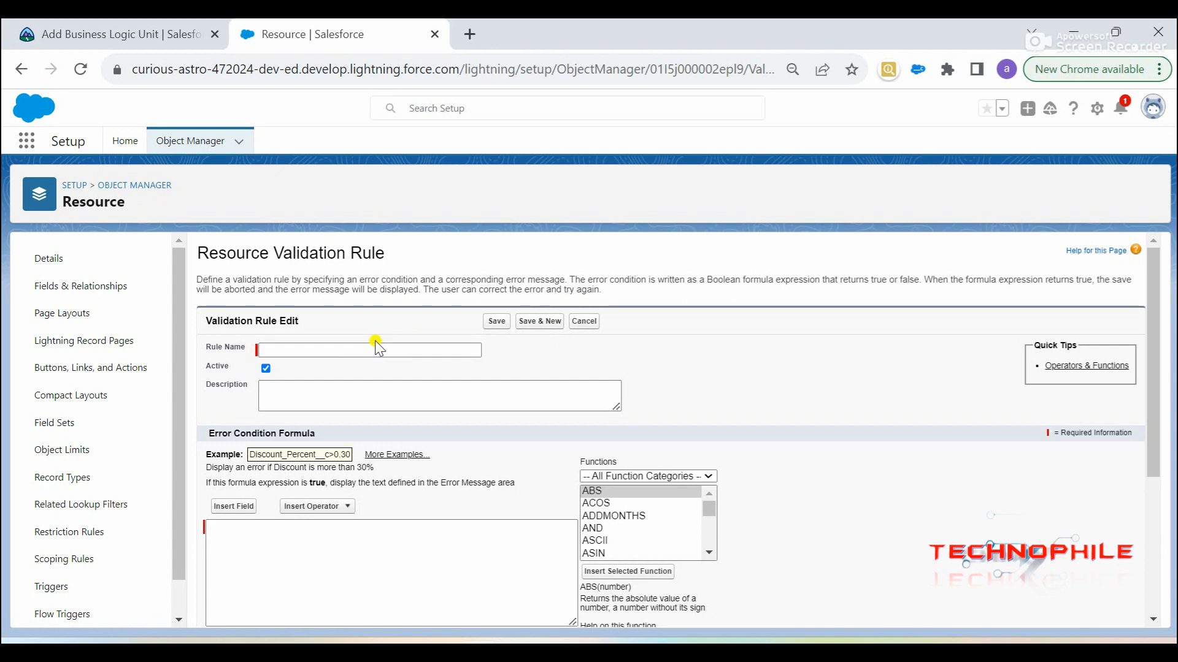
{"action": "left_click", "coordinate": [379, 350]}
{"action": "type", "text": "Inspectors_Must_Work_Overtime"}
Enter the error condition formula AND(Name = "Exhaust Port Inspector", Utilization__c < 1.5) and check its syntax
{"action": "scroll", "coordinate": [551, 372], "scroll_direction": "down", "scroll_amount": 1}
{"action": "left_click", "coordinate": [421, 475]}
{"action": "type", "text": "AND(Name = \"Exhaust Port Inspector\", Utilization__c < 1.5)"}
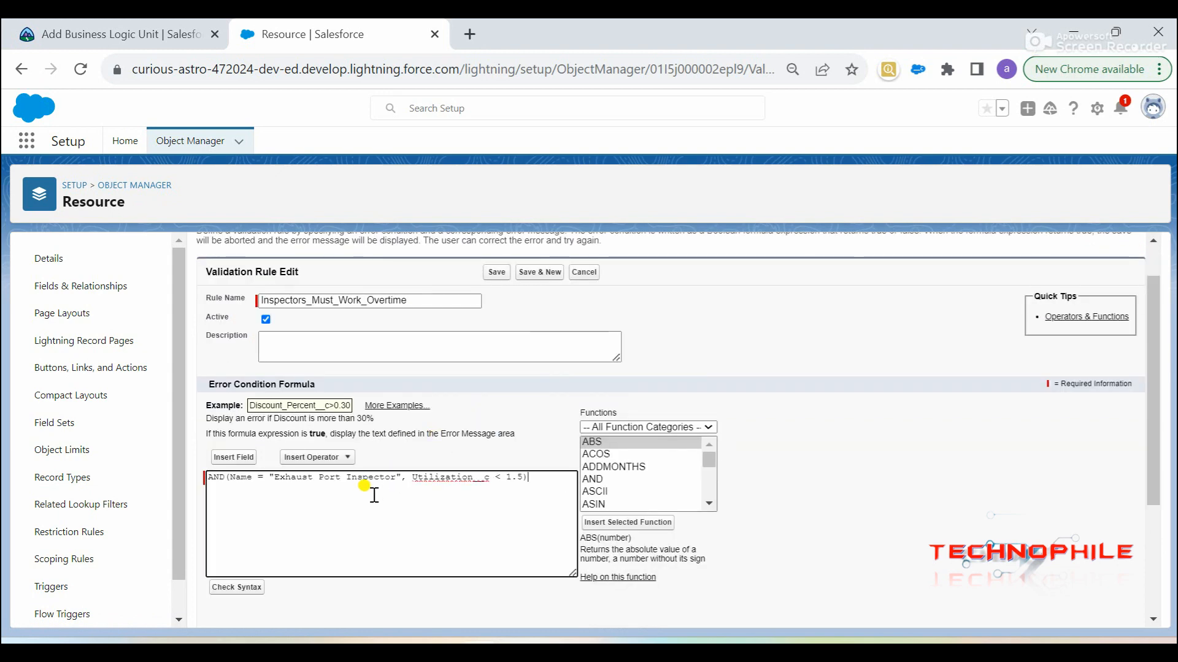
{"action": "left_click", "coordinate": [232, 590]}
Add the error message "Exhaust Port Inspectors must work at least 150%. No coffee breaks!" located at the Utilization field, and save the rule
{"action": "scroll", "coordinate": [565, 394], "scroll_direction": "down", "scroll_amount": 3}
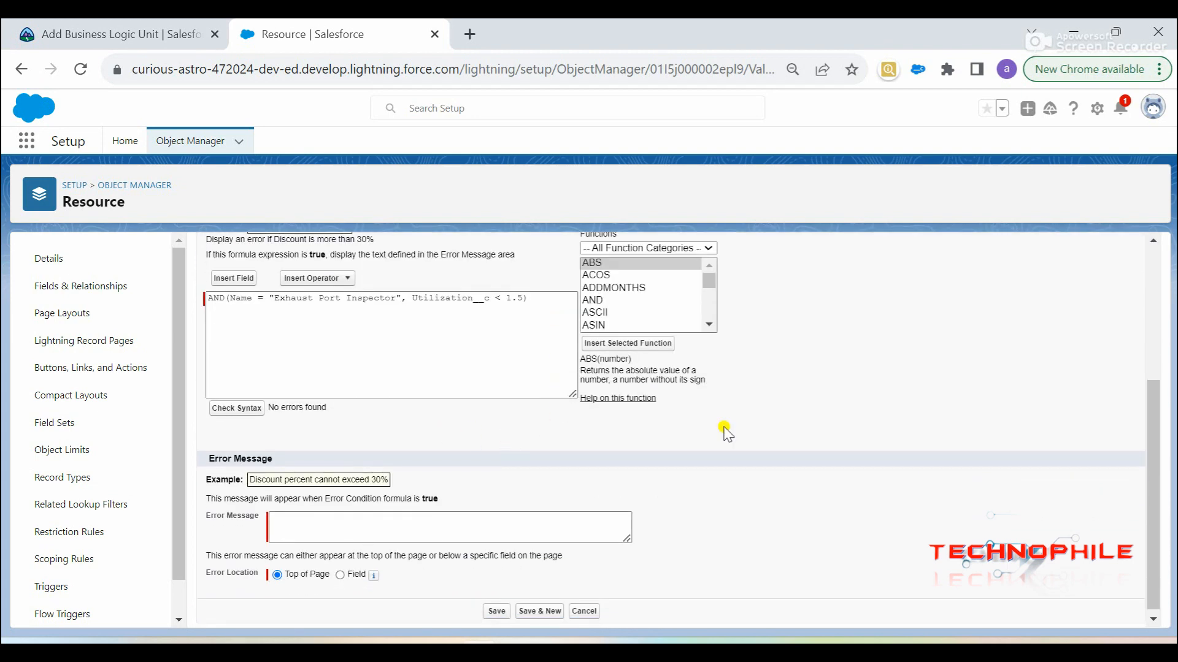
{"action": "left_click", "coordinate": [363, 521]}
{"action": "type", "text": "Exhaust Port Inspectors must work at least 150%. No coffee breaks!"}
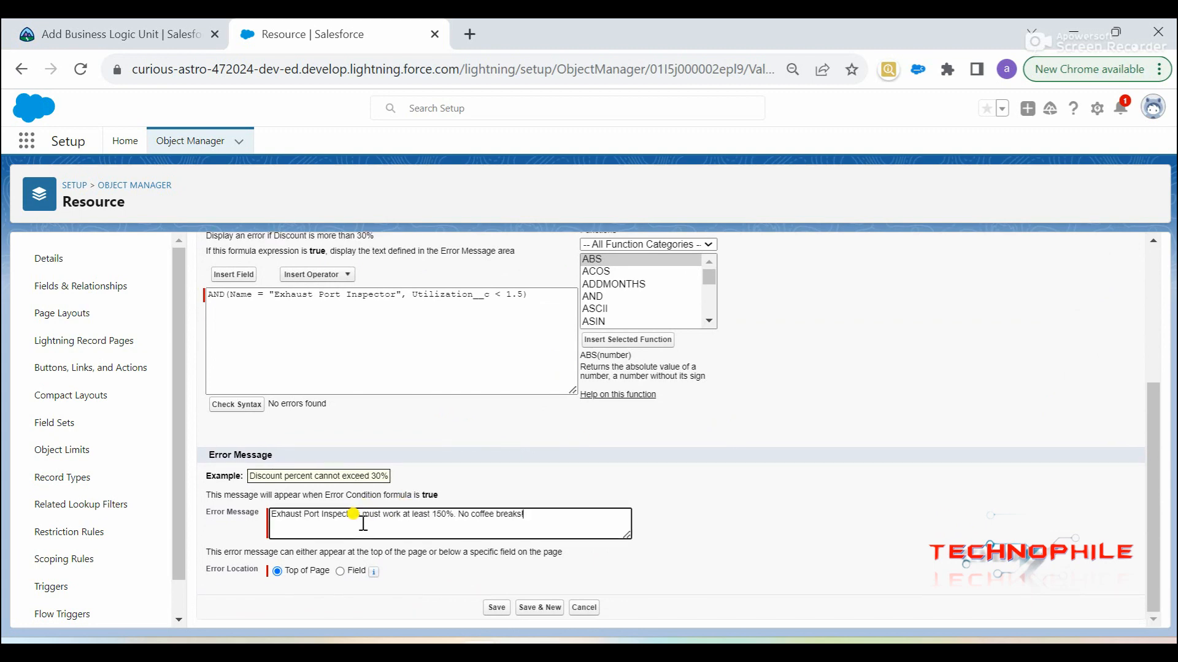
{"action": "left_click", "coordinate": [555, 492]}
{"action": "left_click", "coordinate": [341, 571]}
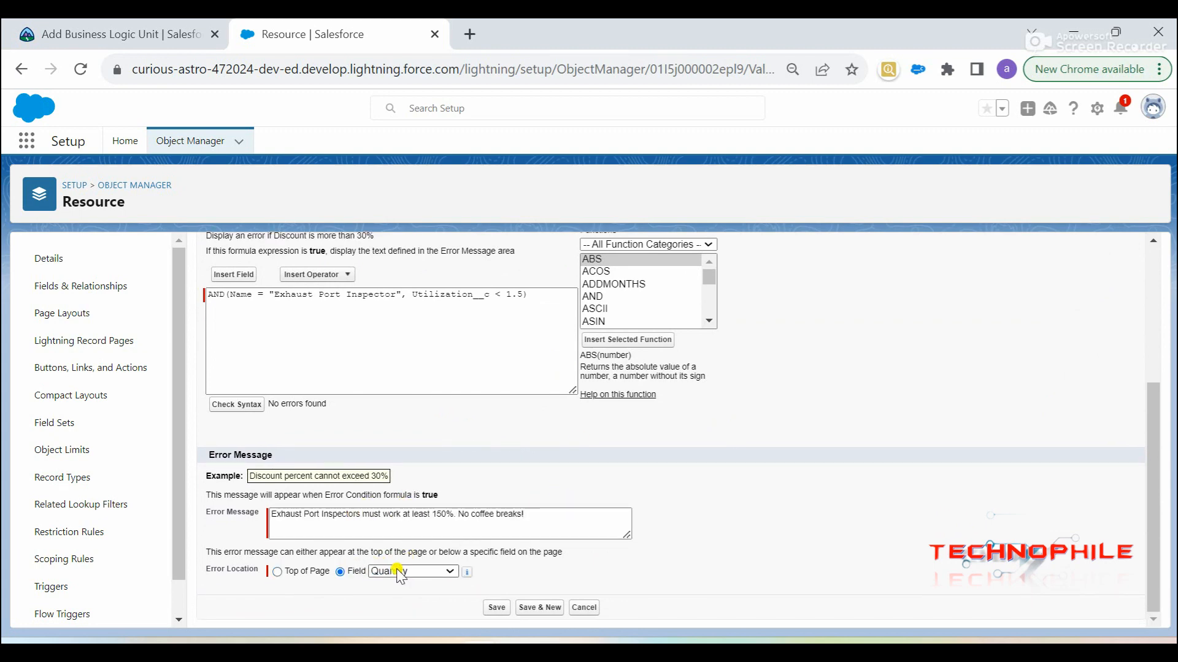
{"action": "left_click", "coordinate": [425, 572]}
{"action": "left_click", "coordinate": [418, 624]}
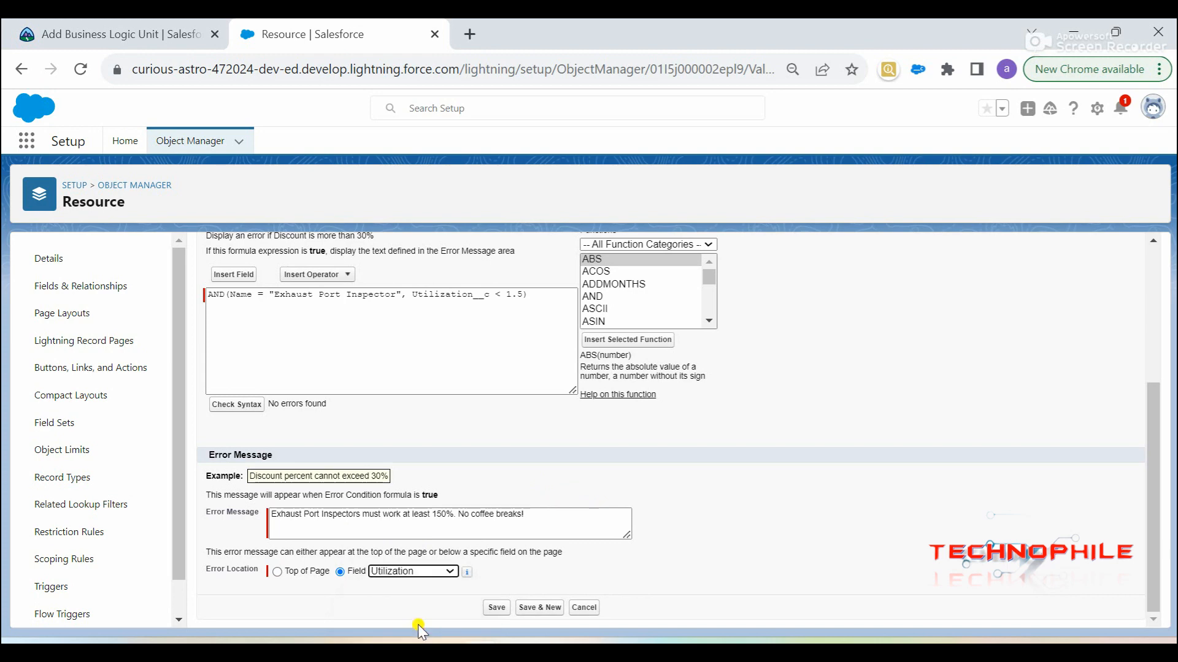
{"action": "left_click", "coordinate": [496, 607]}
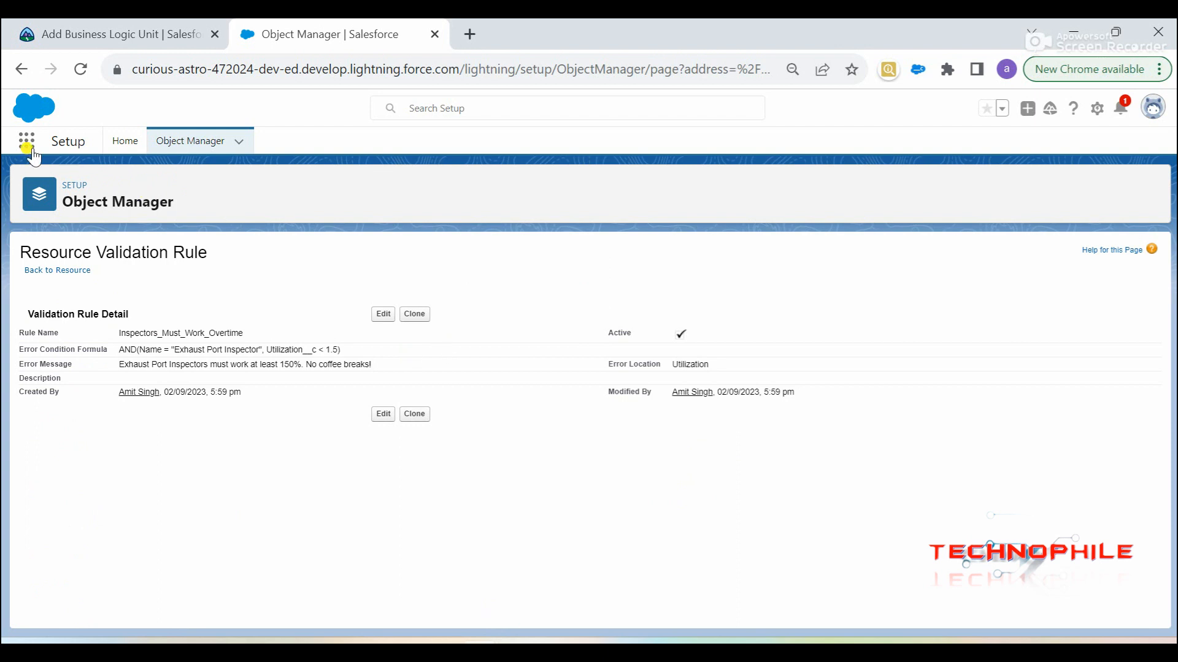
Open the Space Station Construction app and show the related lists of "The Mother Ship has a nice ring to it!"
{"action": "type", "text": "space"}
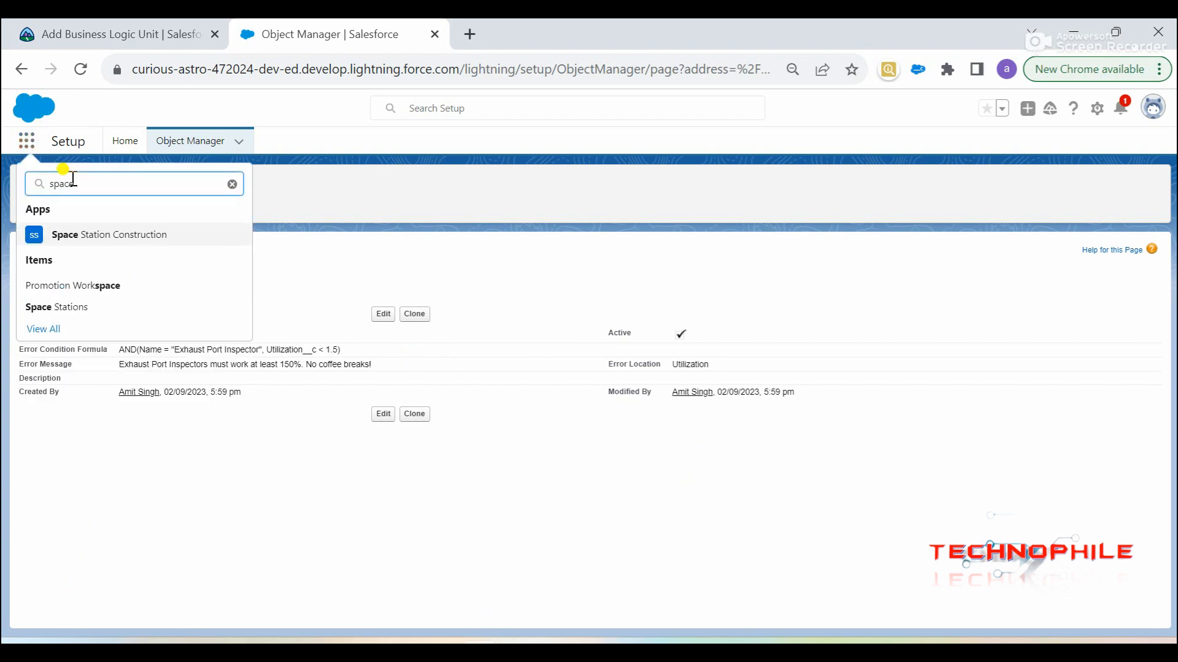
{"action": "left_click", "coordinate": [87, 233]}
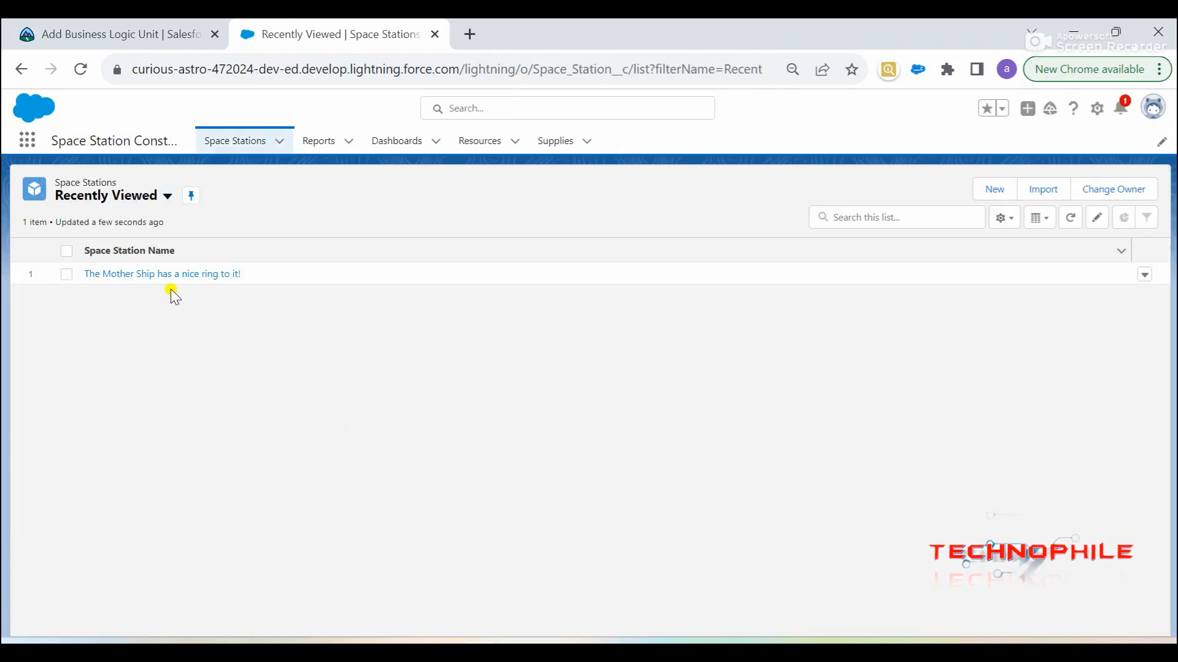
{"action": "left_click", "coordinate": [154, 272]}
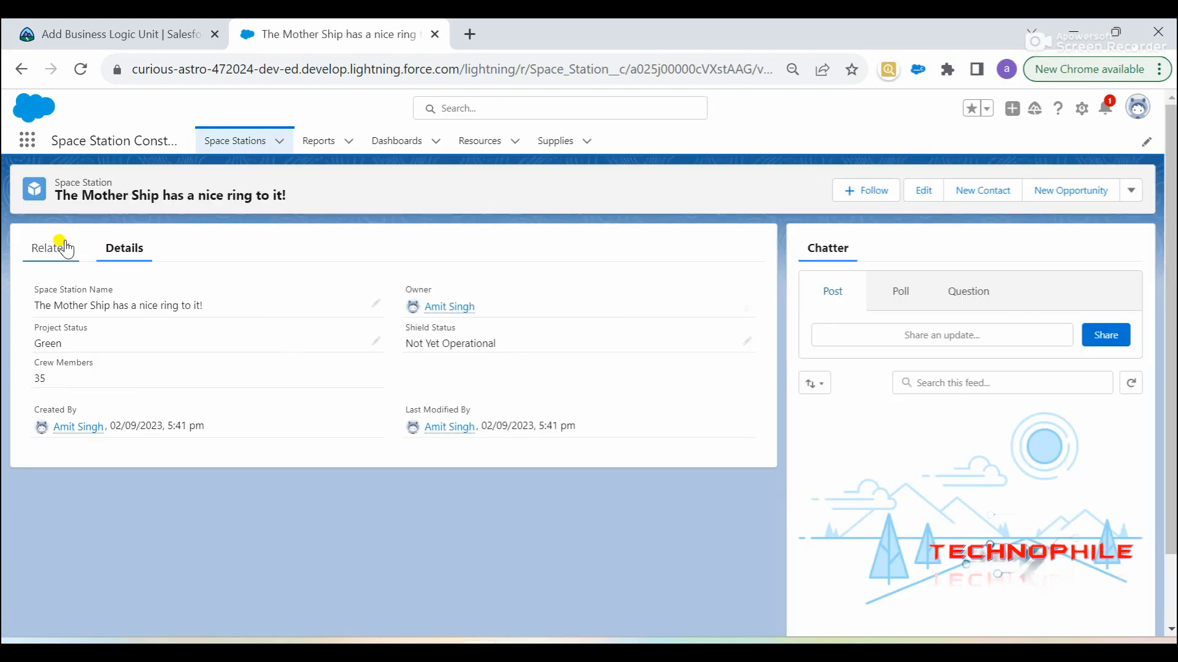
{"action": "left_click", "coordinate": [52, 247]}
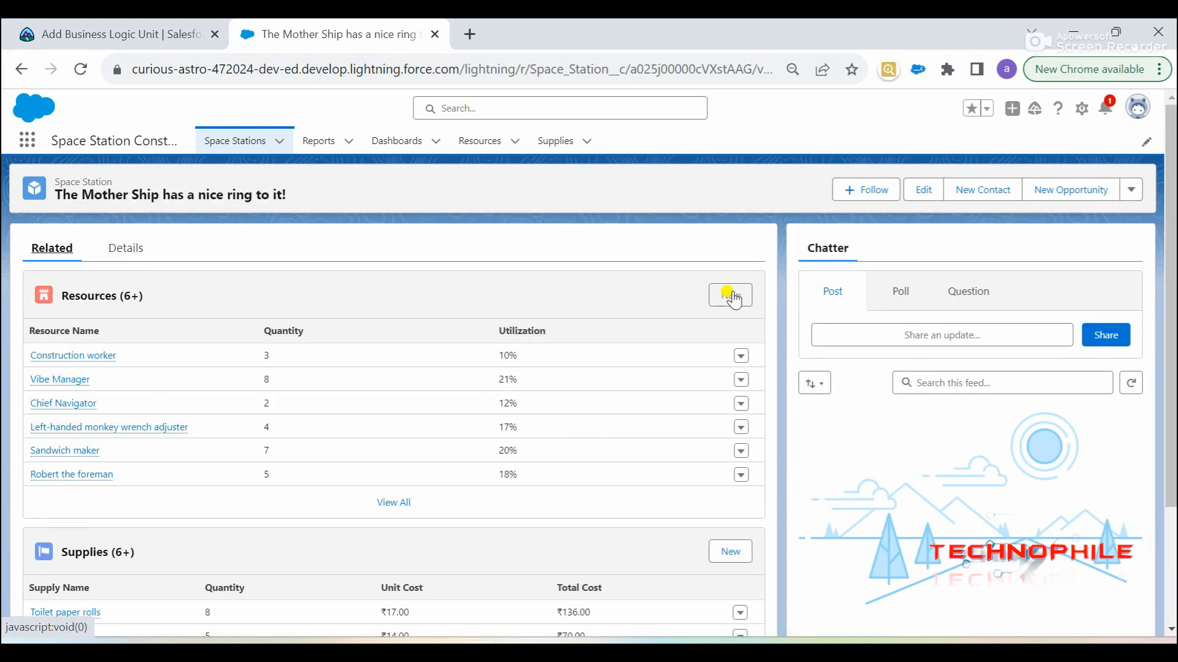
Try to save a new resource for the space station named Exhaust Port Inspector with quantity 5 and utilization 20%
{"action": "left_click", "coordinate": [734, 292]}
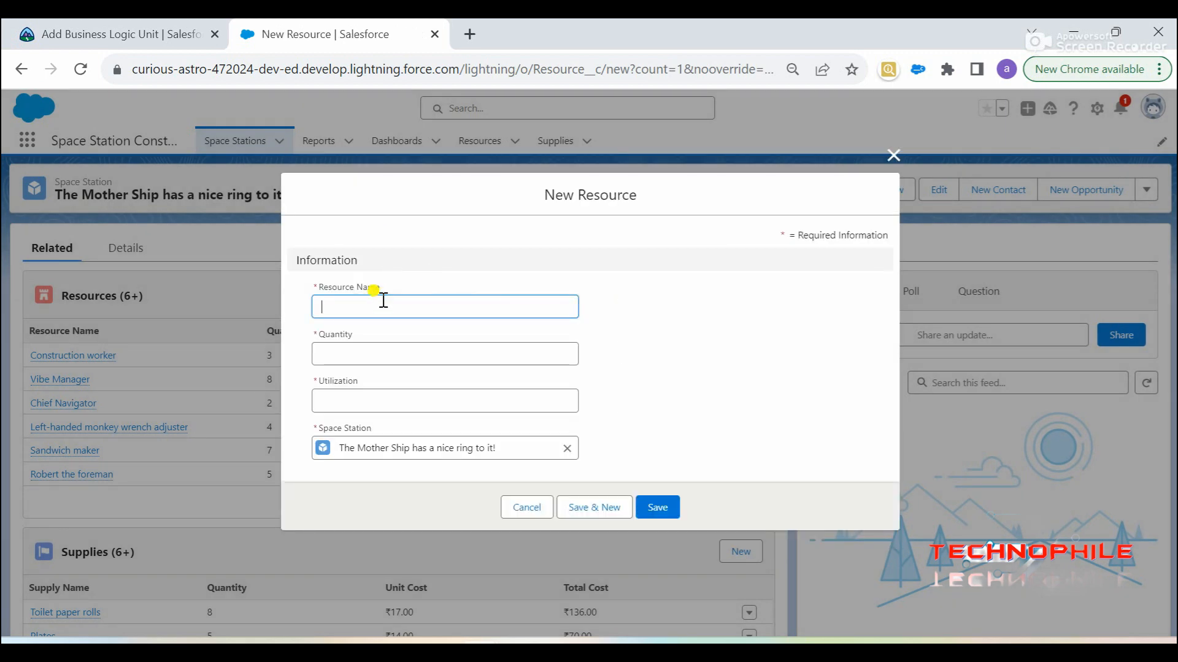
{"action": "left_click", "coordinate": [384, 307]}
{"action": "type", "text": "Exhaust Port Inspector"}
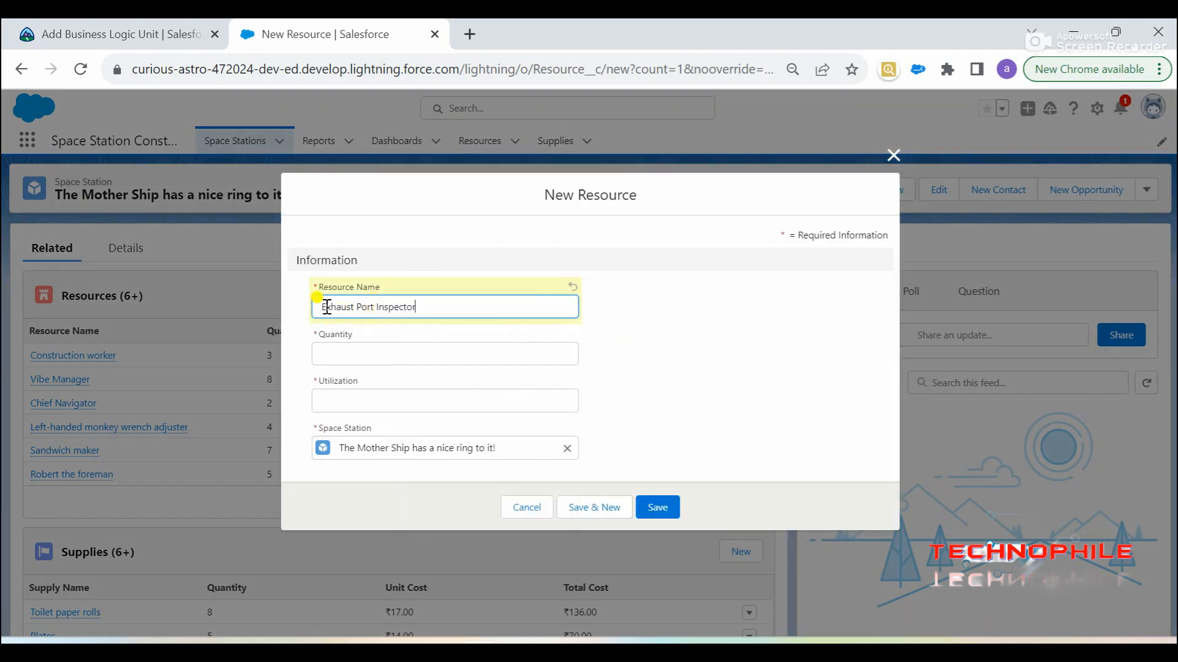
{"action": "left_click", "coordinate": [459, 349]}
{"action": "type", "text": "5"}
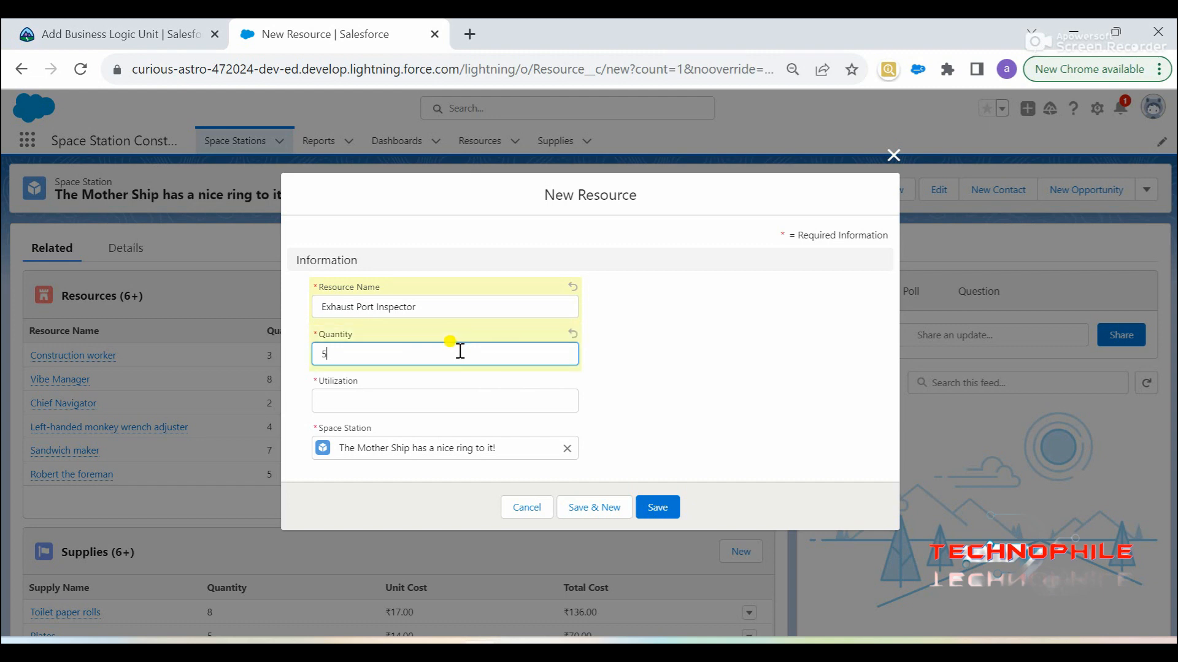
{"action": "left_click", "coordinate": [458, 401]}
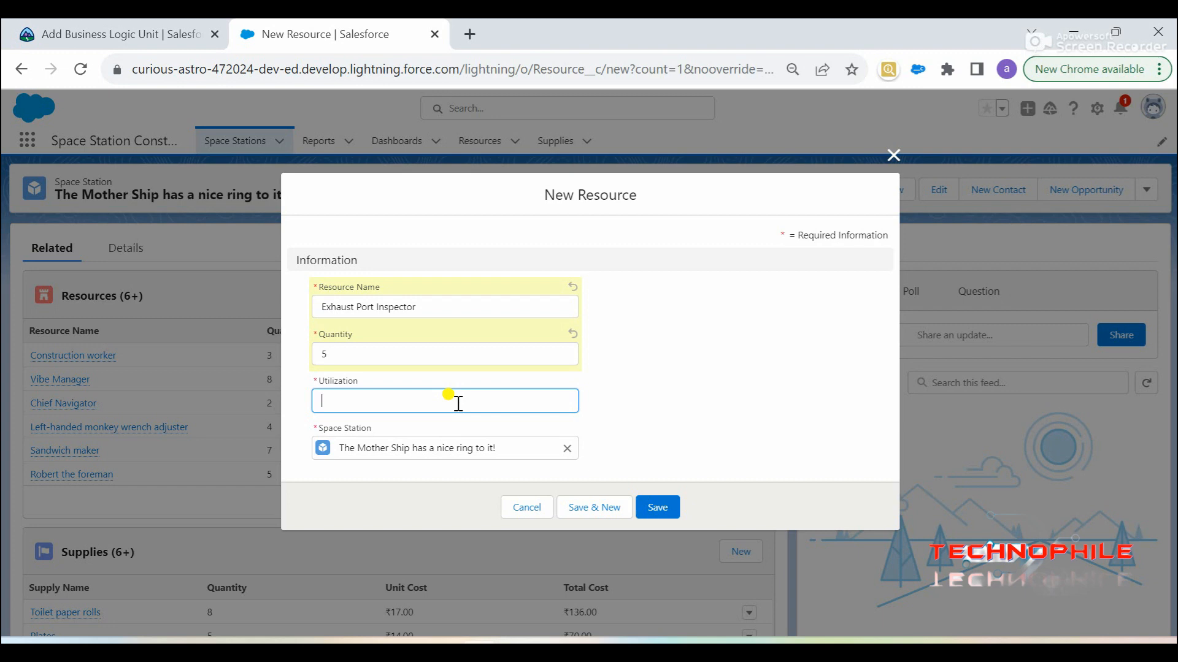
{"action": "left_click", "coordinate": [412, 423]}
{"action": "type", "text": "20"}
{"action": "left_click", "coordinate": [657, 514]}
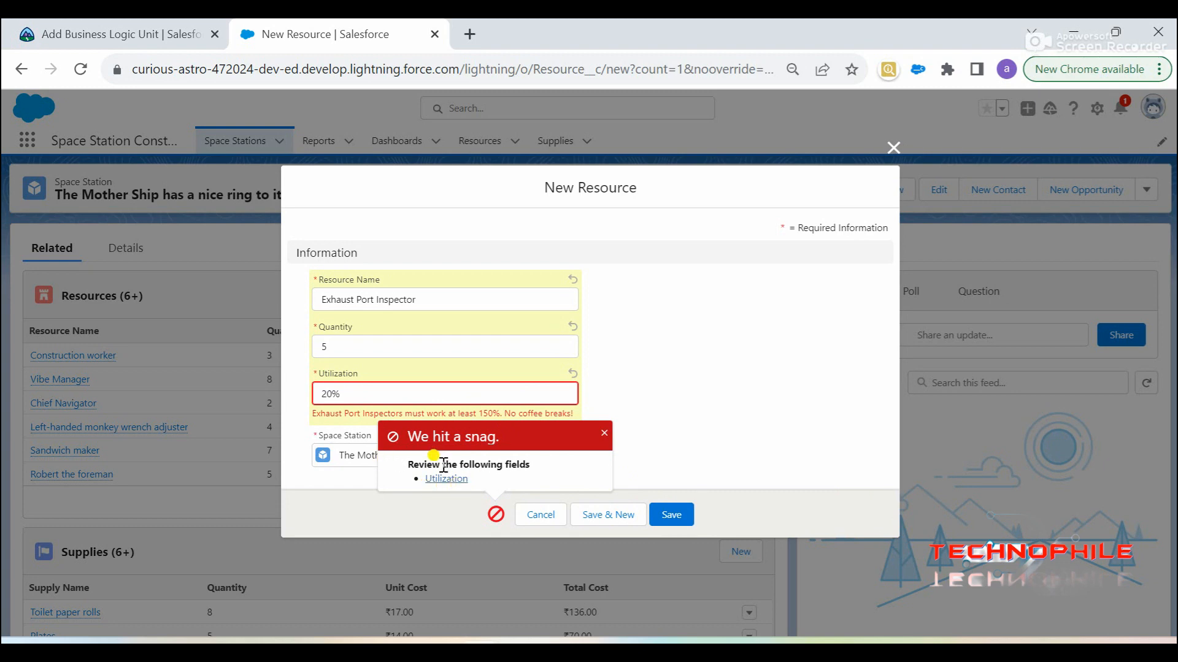
Set the Exhaust Port Inspector's utilization to 151% and save the resource
{"action": "left_click", "coordinate": [604, 433]}
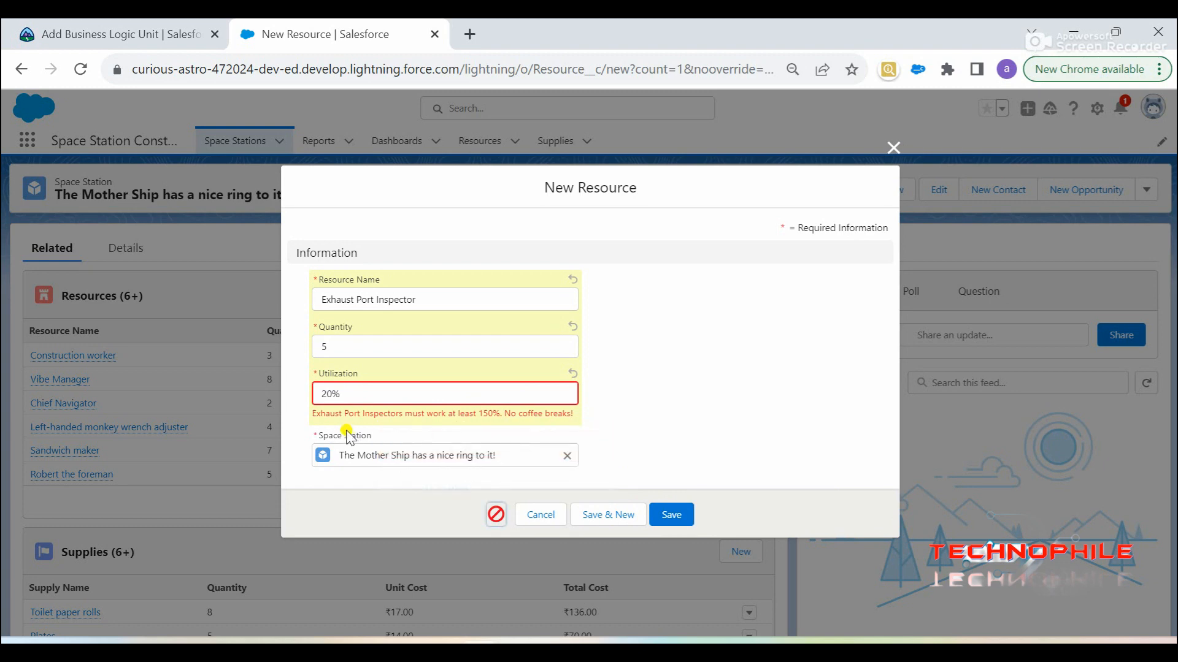
{"action": "left_click", "coordinate": [401, 388]}
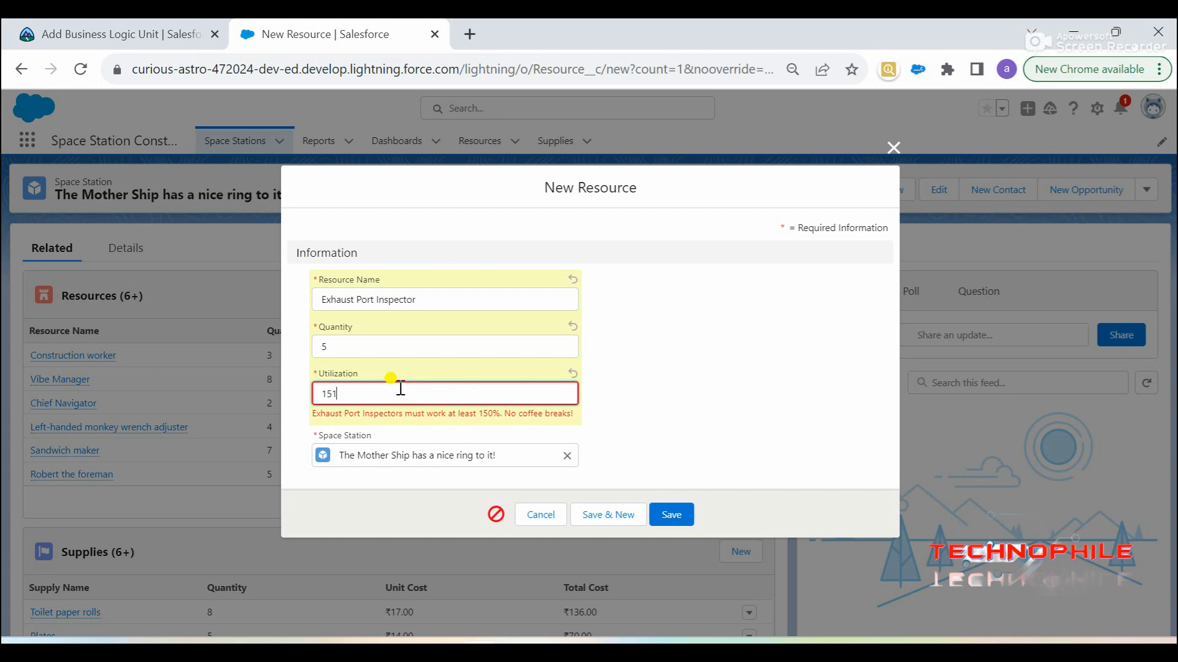
{"action": "type", "text": "151"}
{"action": "left_click", "coordinate": [671, 514]}
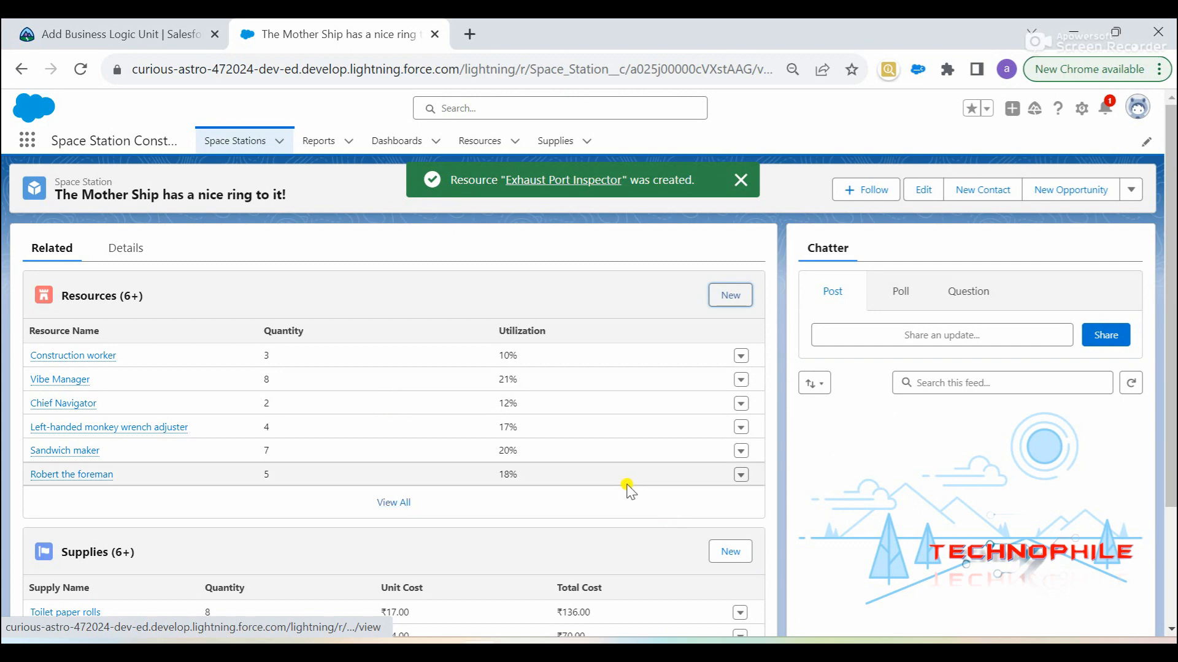
{"action": "left_click", "coordinate": [740, 180]}
Open Setup, close the space station record, and go to the Flows page by searching for "flow"
{"action": "left_click", "coordinate": [1081, 109]}
{"action": "left_click", "coordinate": [1037, 154]}
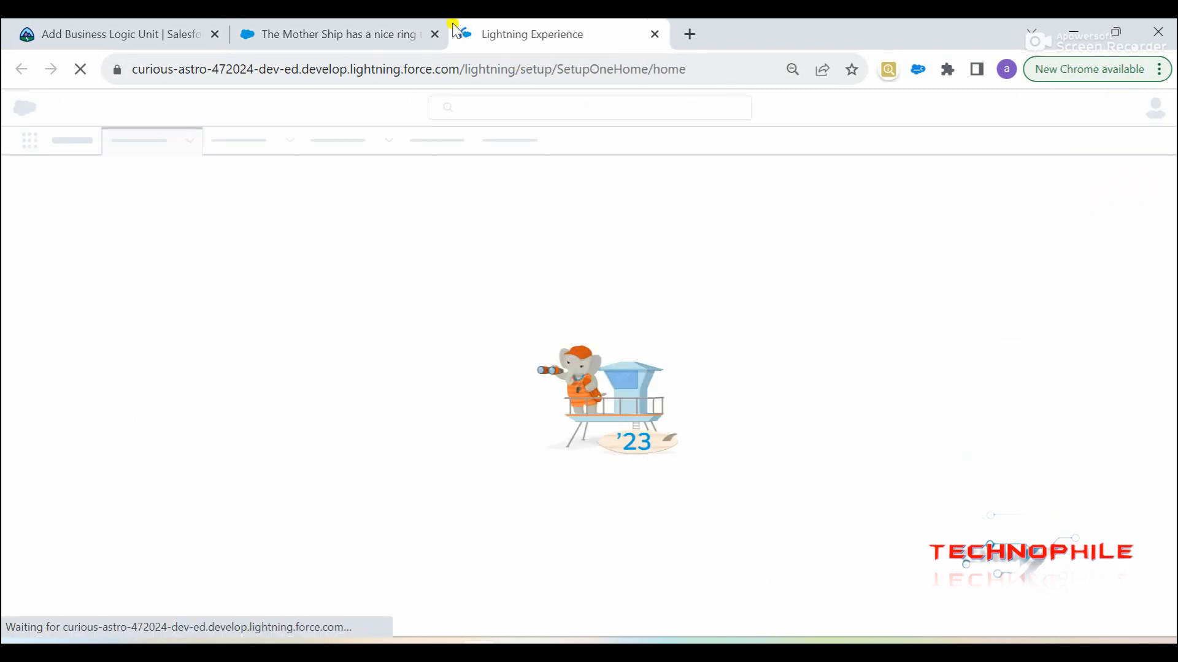
{"action": "left_click", "coordinate": [435, 35]}
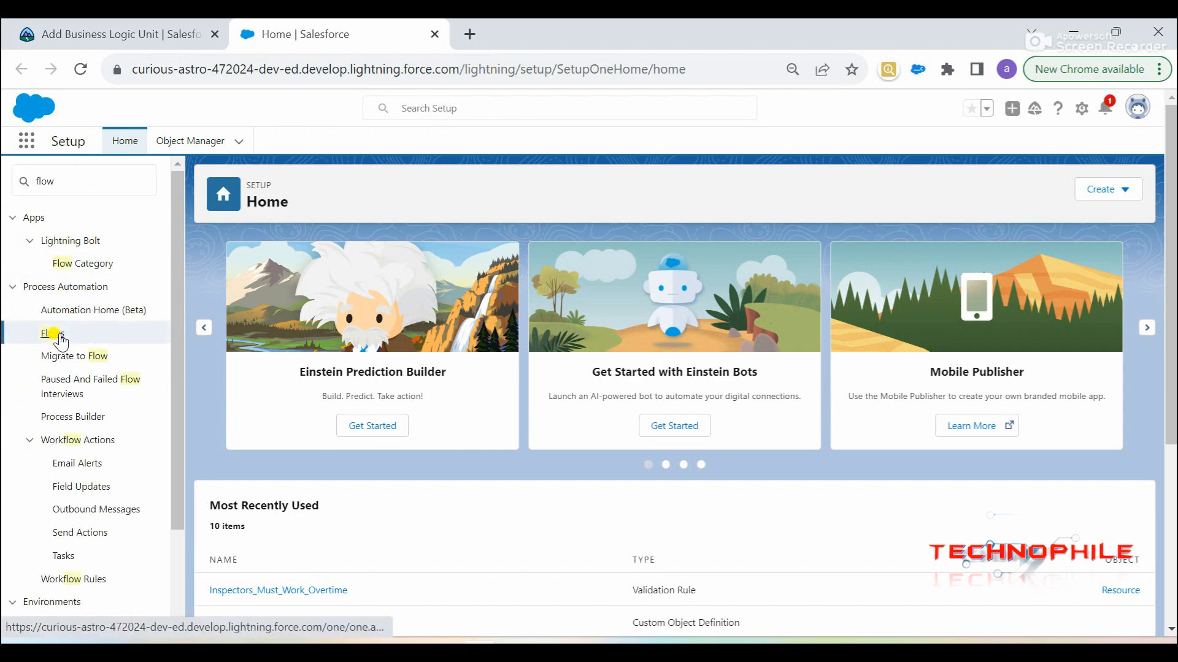
{"action": "left_click", "coordinate": [59, 338]}
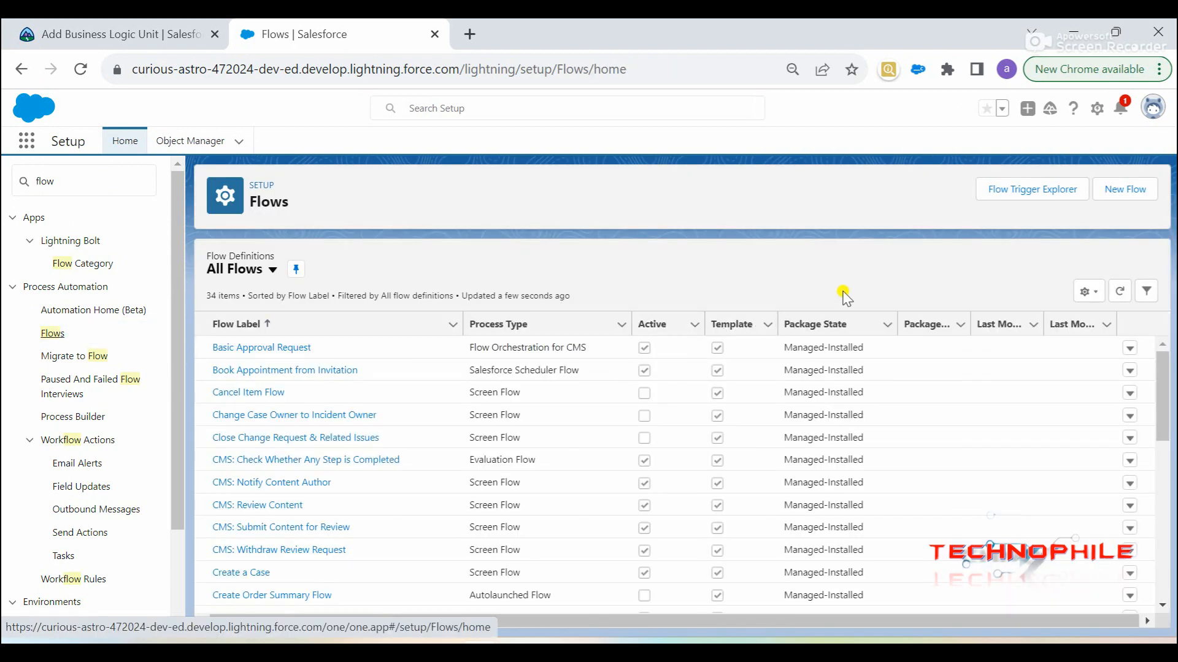
Create a new Record-Triggered Flow in Flow Builder
{"action": "left_click", "coordinate": [1125, 190]}
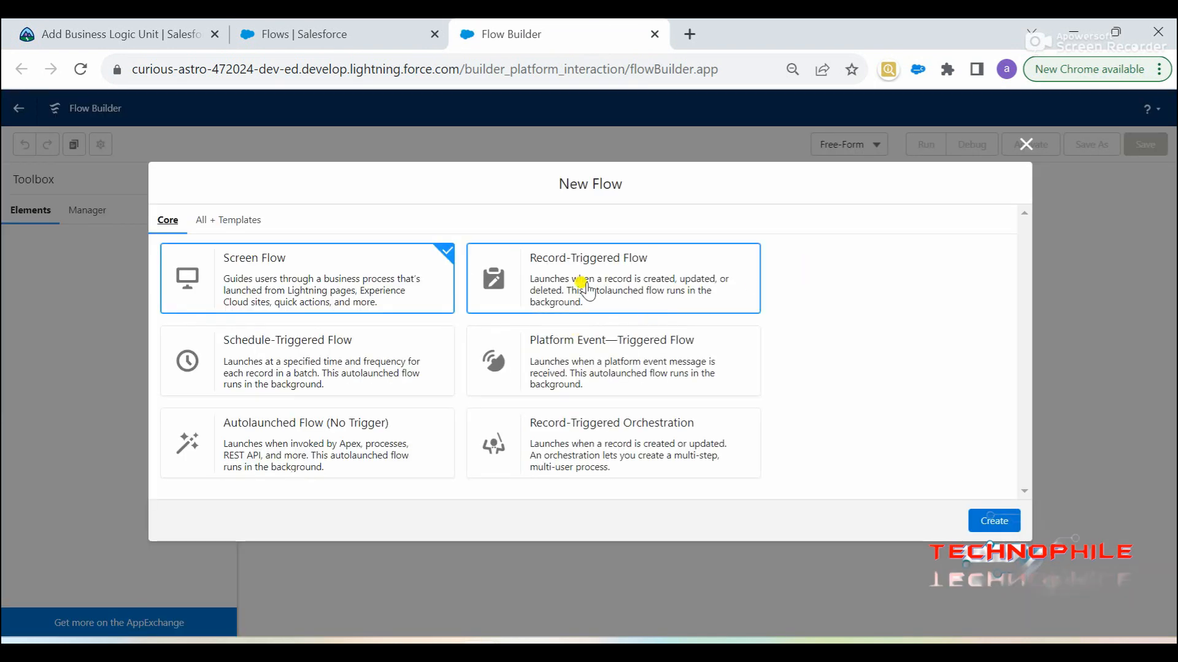
{"action": "left_click", "coordinate": [573, 282]}
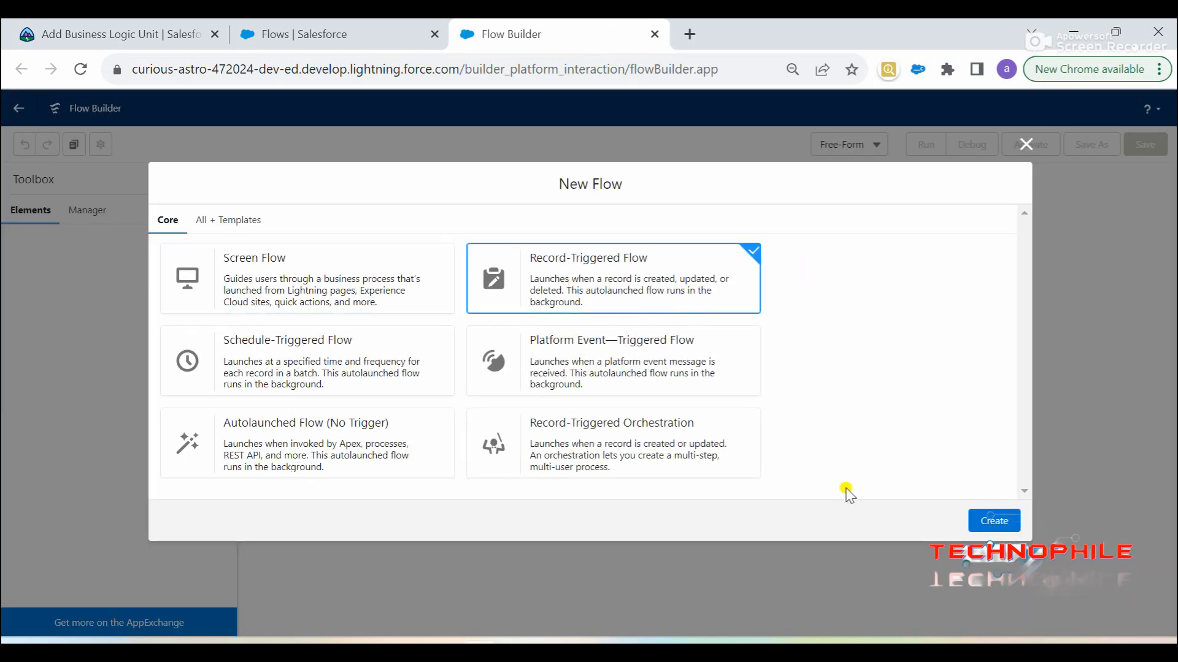
{"action": "left_click", "coordinate": [992, 522]}
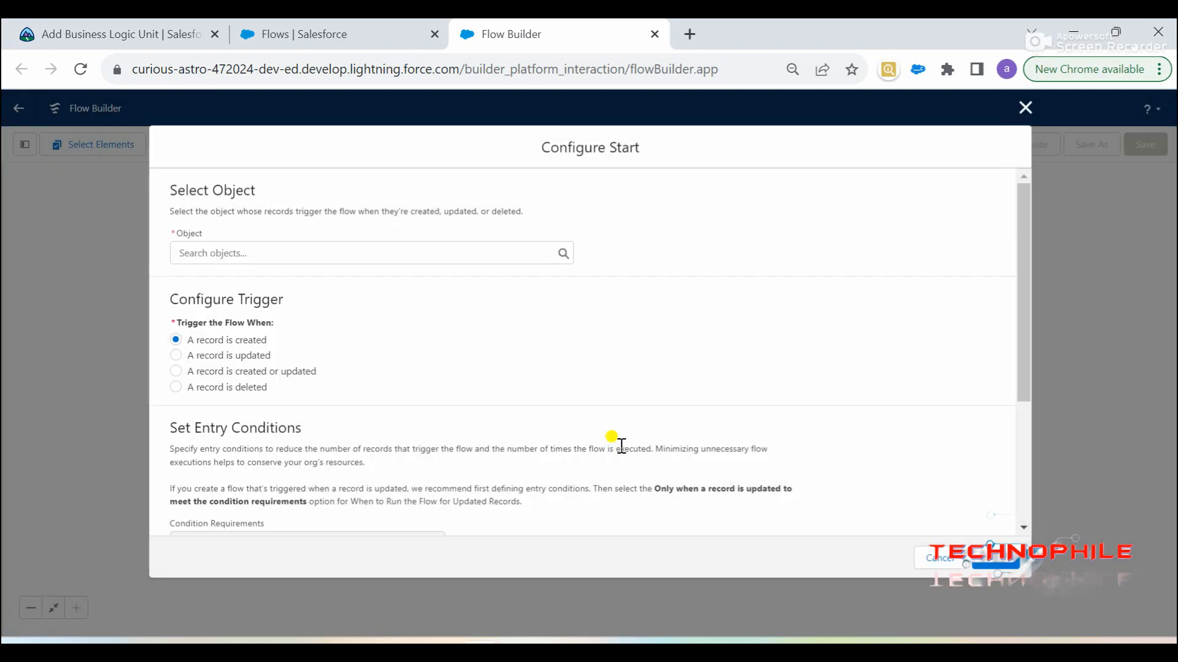
Set the flow's object to Space Station and trigger it when a record is created or updated
{"action": "left_click", "coordinate": [323, 253]}
{"action": "type", "text": "spac"}
{"action": "left_click", "coordinate": [281, 278]}
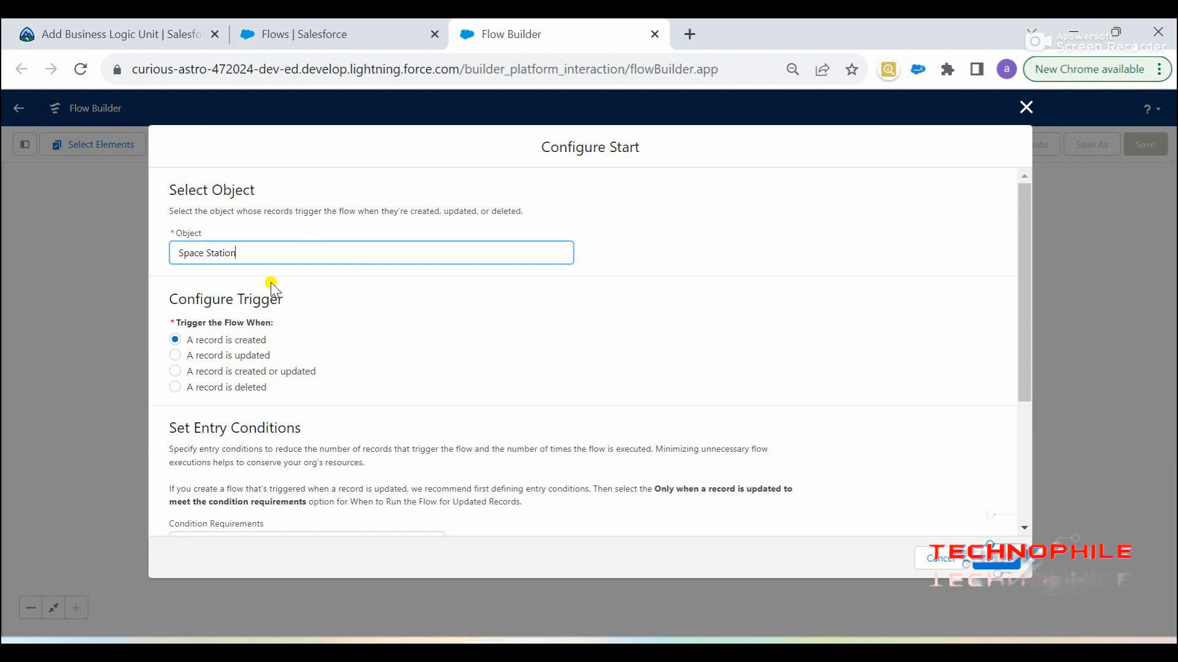
{"action": "left_click", "coordinate": [273, 375]}
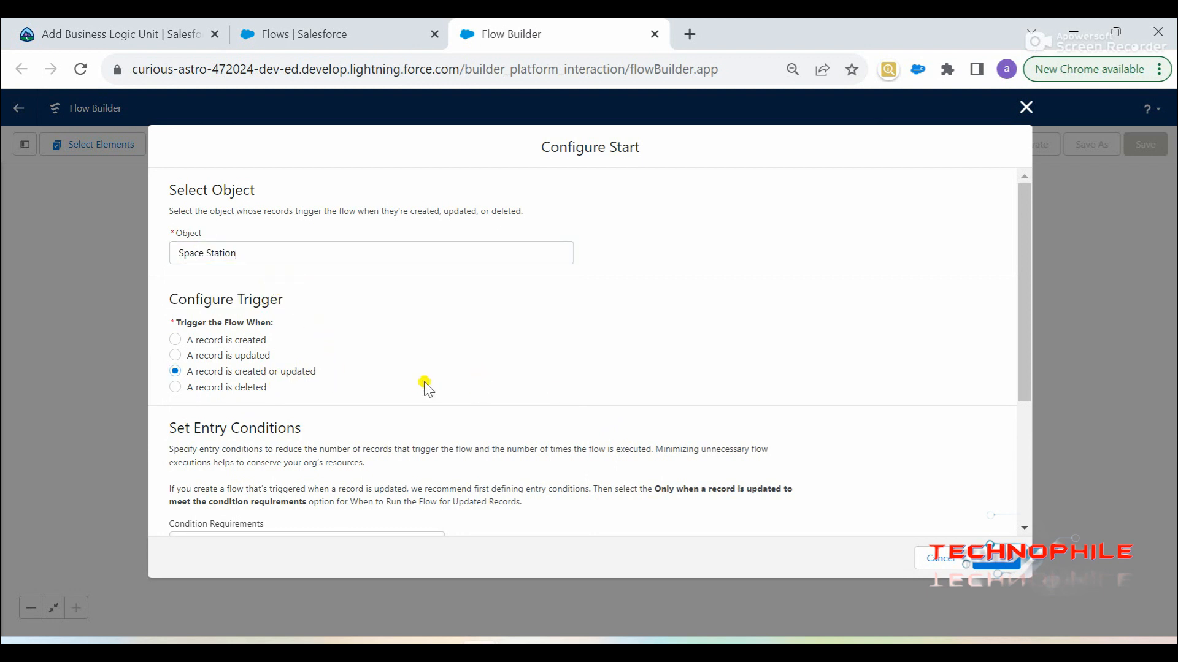
Require All Conditions Are Met (AND) with Shield_Status__c Equals Fully Operational, running only when a record is updated to meet the condition requirements
{"action": "scroll", "coordinate": [428, 388], "scroll_direction": "down", "scroll_amount": 3}
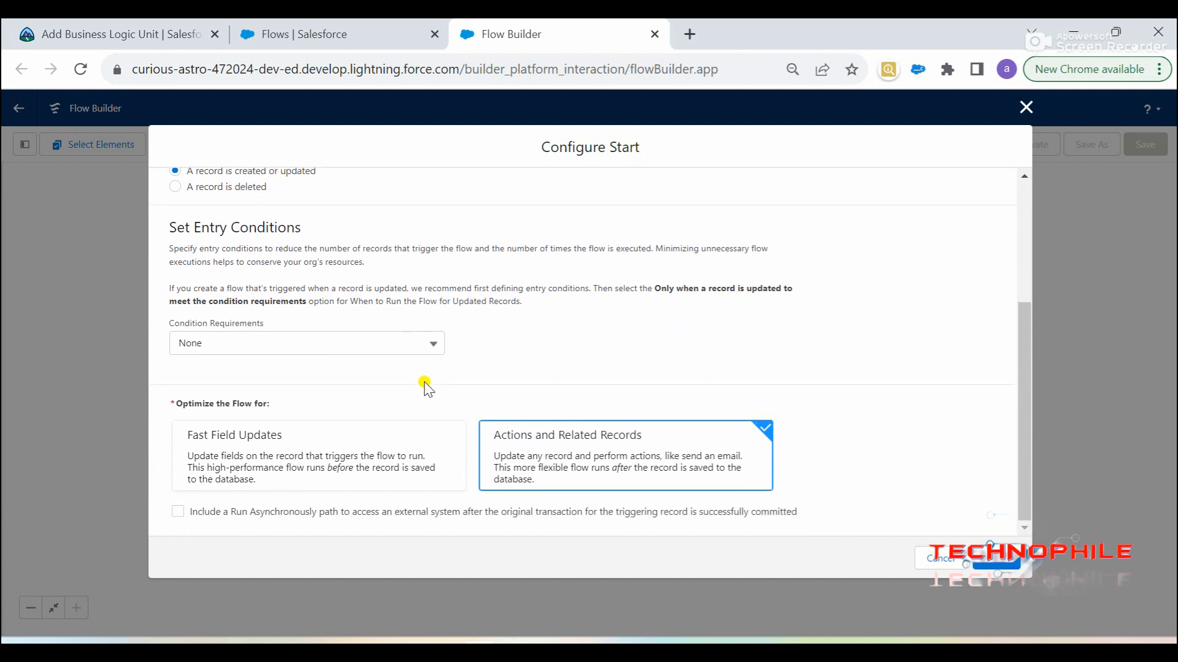
{"action": "left_click", "coordinate": [373, 345]}
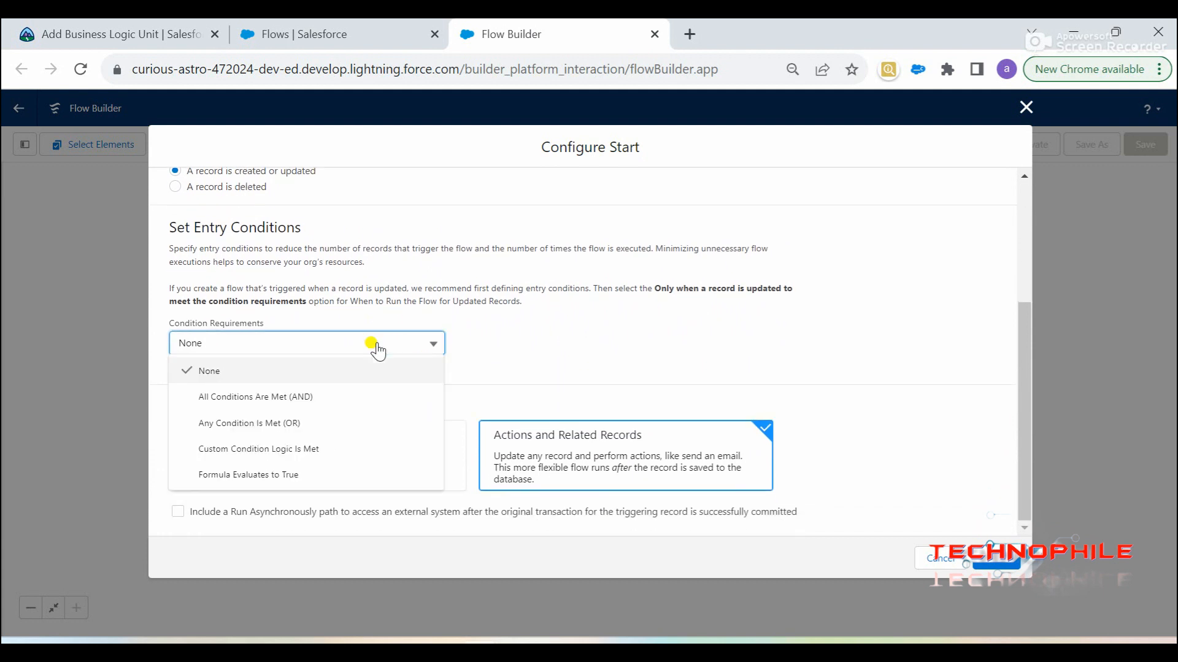
{"action": "left_click", "coordinate": [342, 398]}
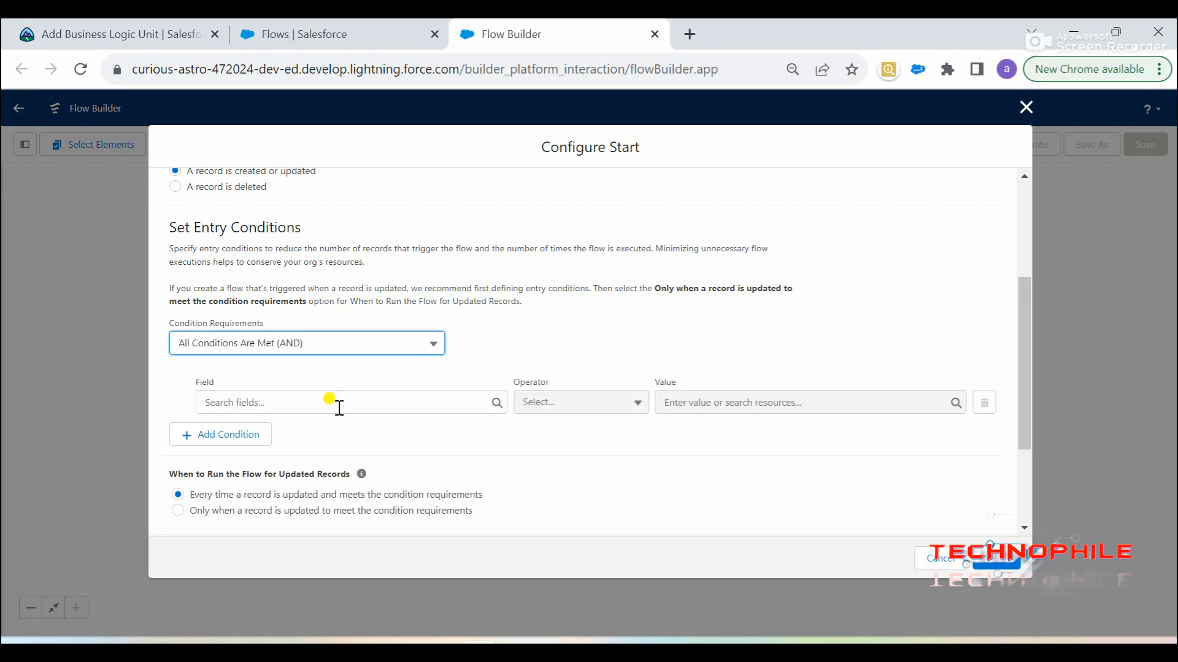
{"action": "left_click", "coordinate": [340, 407]}
{"action": "type", "text": "shi"}
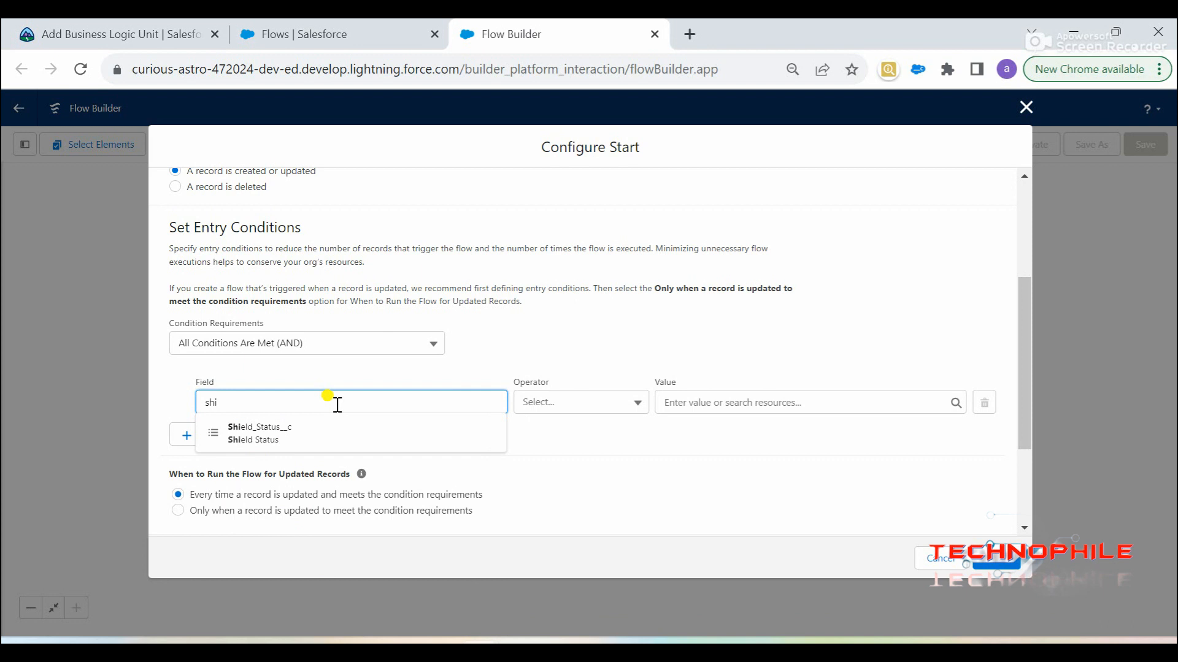
{"action": "left_click", "coordinate": [334, 431]}
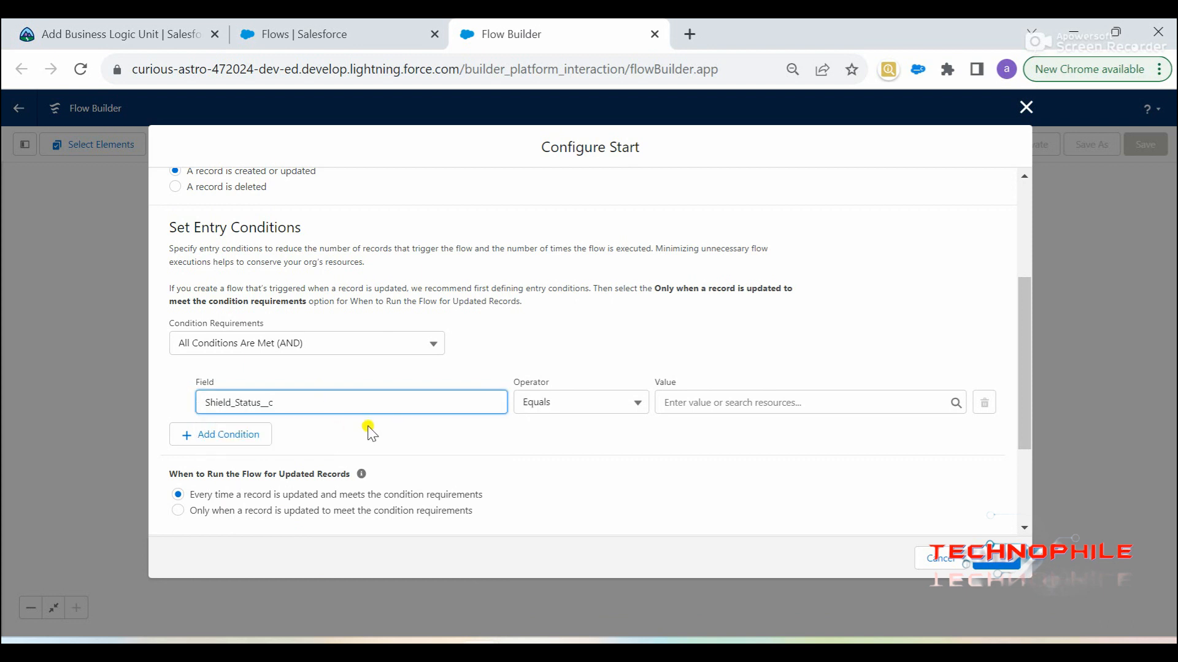
{"action": "left_click", "coordinate": [682, 407]}
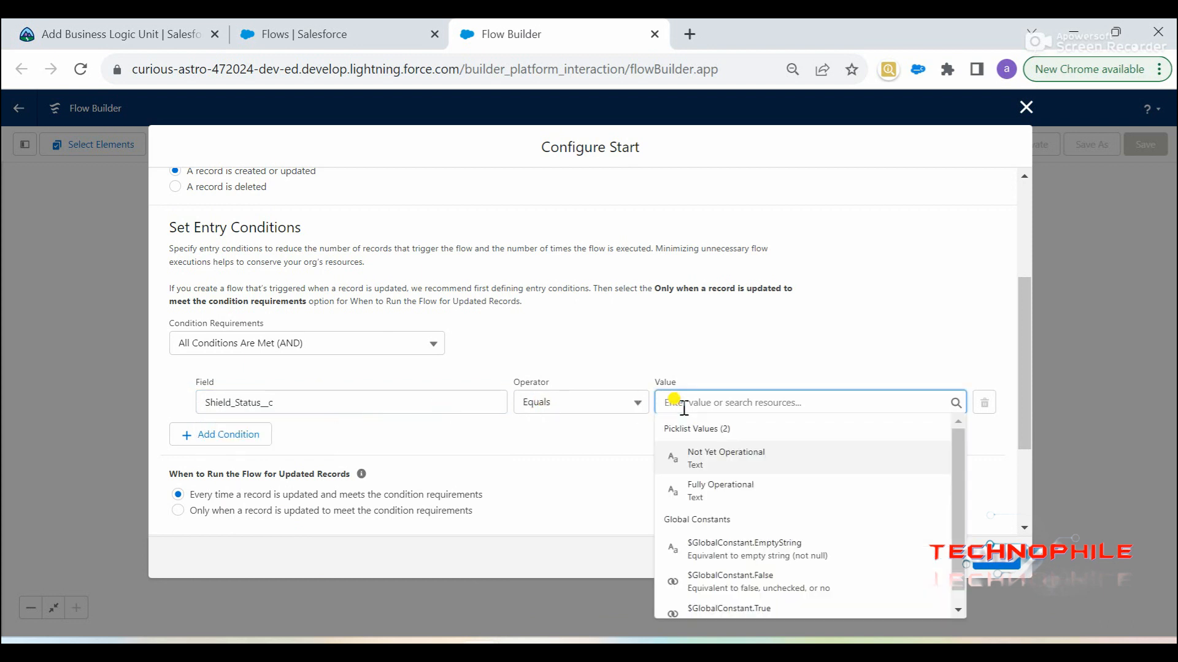
{"action": "type", "text": "ope"}
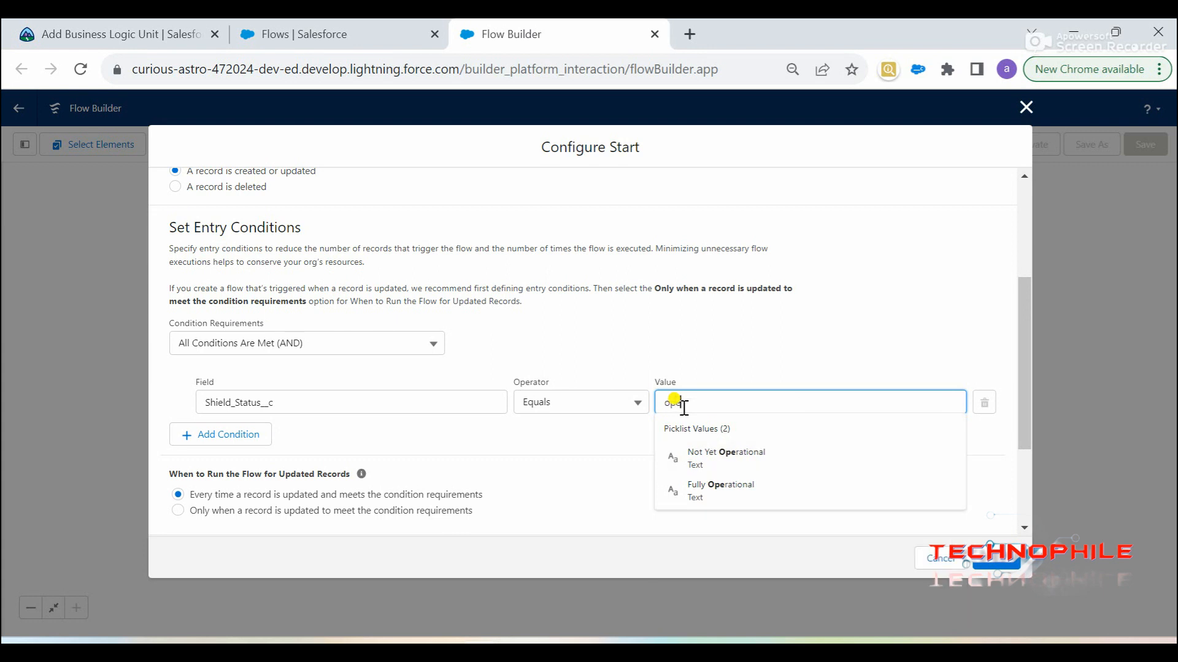
{"action": "left_click", "coordinate": [715, 491]}
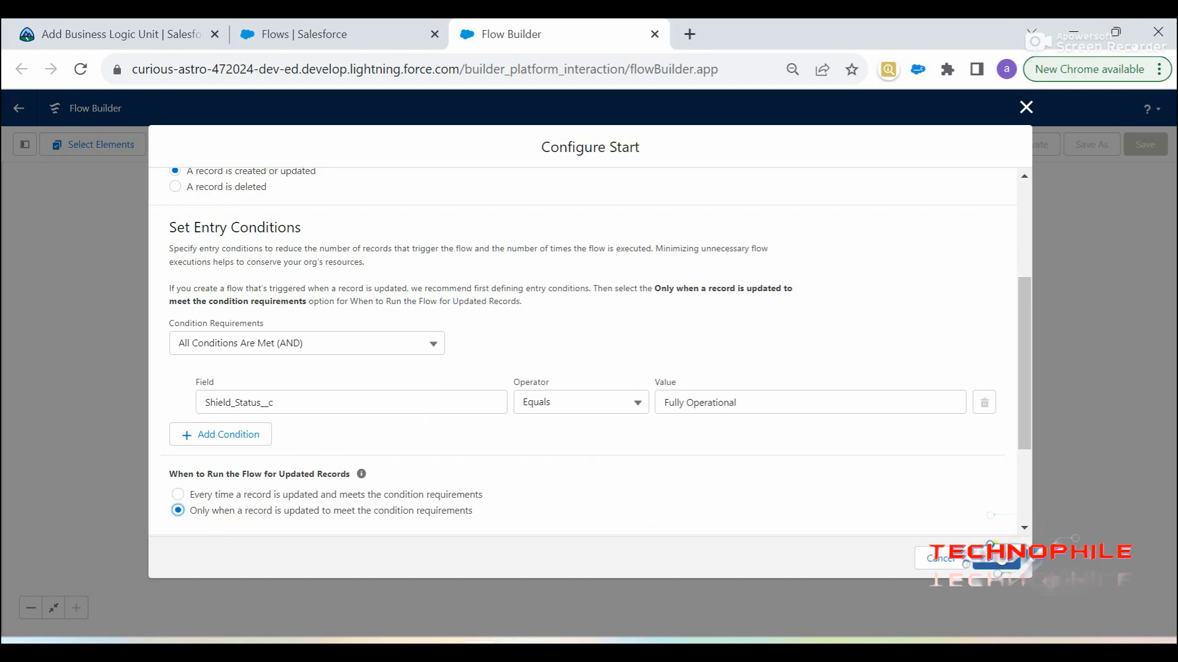
Finish the start configuration, dismiss the Add Element tip, and collapse the Start element's details on the canvas
{"action": "scroll", "coordinate": [972, 486], "scroll_direction": "down", "scroll_amount": 3}
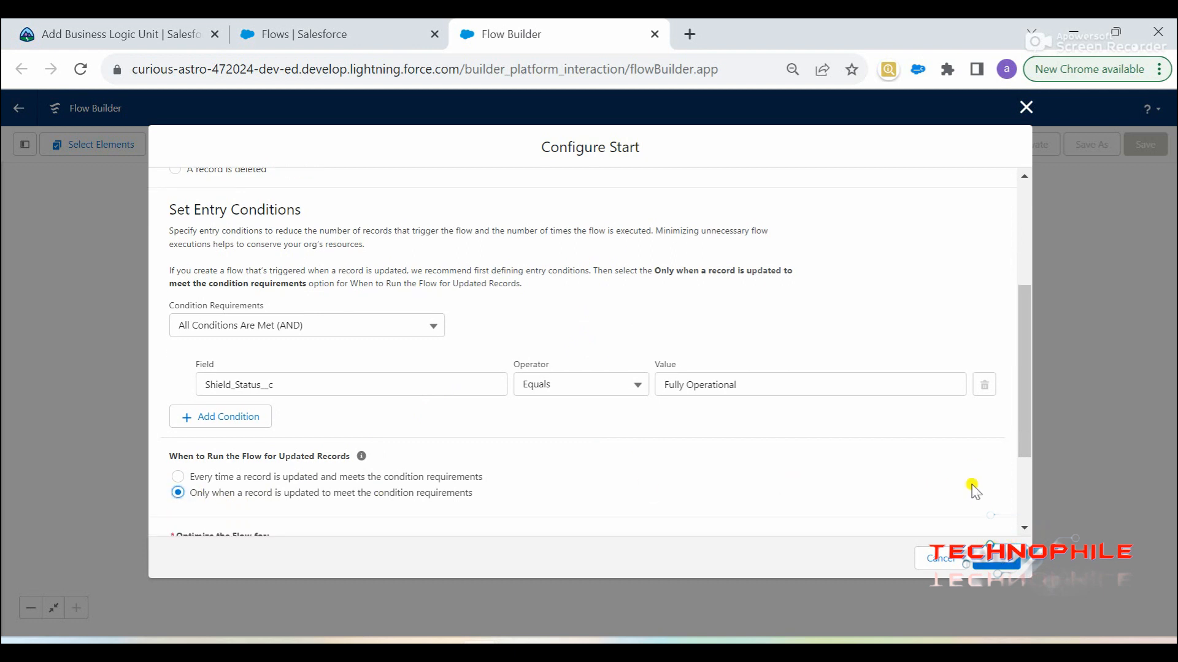
{"action": "left_click", "coordinate": [1001, 563]}
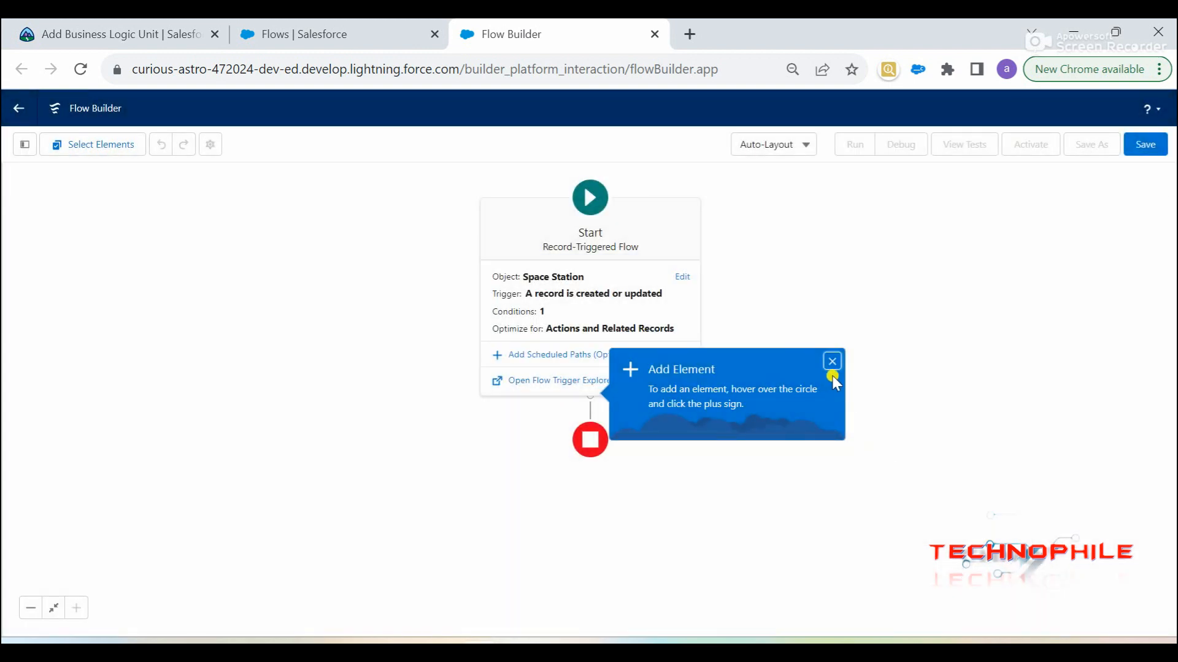
{"action": "left_click", "coordinate": [831, 362]}
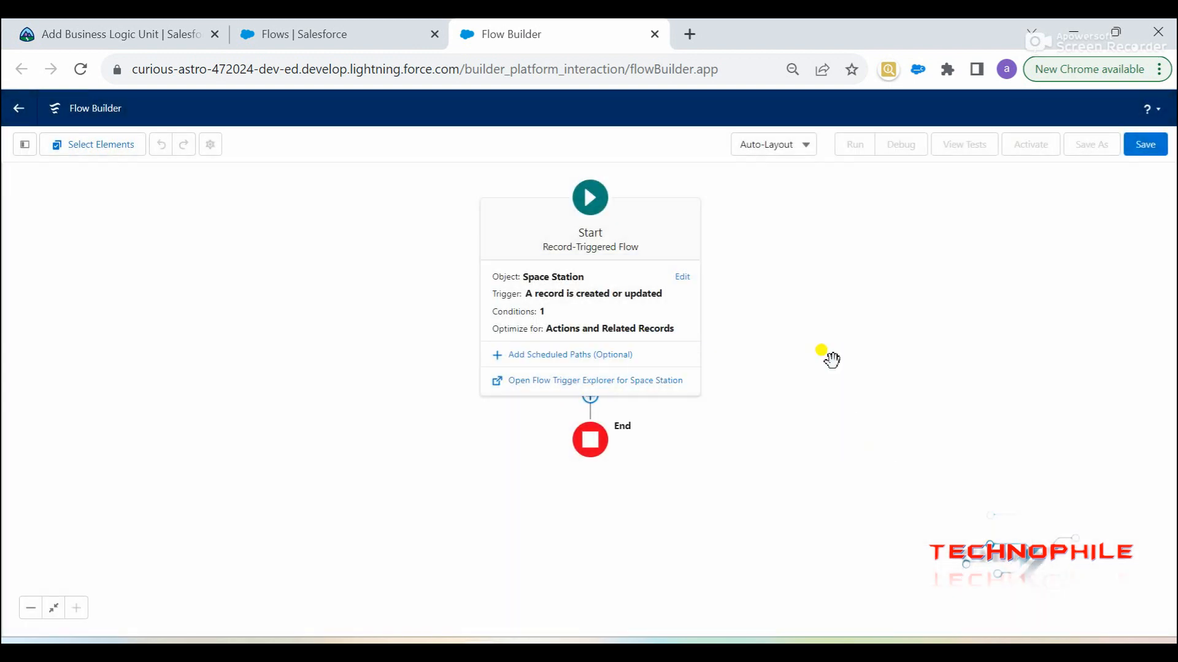
{"action": "left_click", "coordinate": [796, 383]}
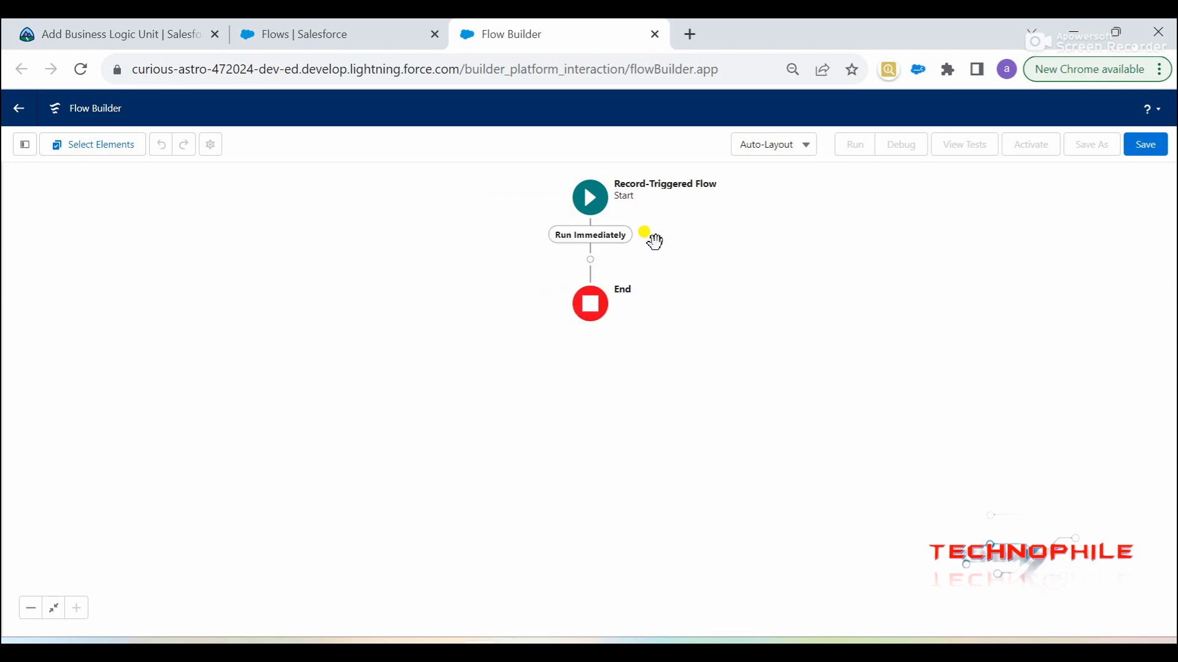
Add an Update Triggering Record element on the Run Immediately path and label it Update Status
{"action": "left_click", "coordinate": [590, 263]}
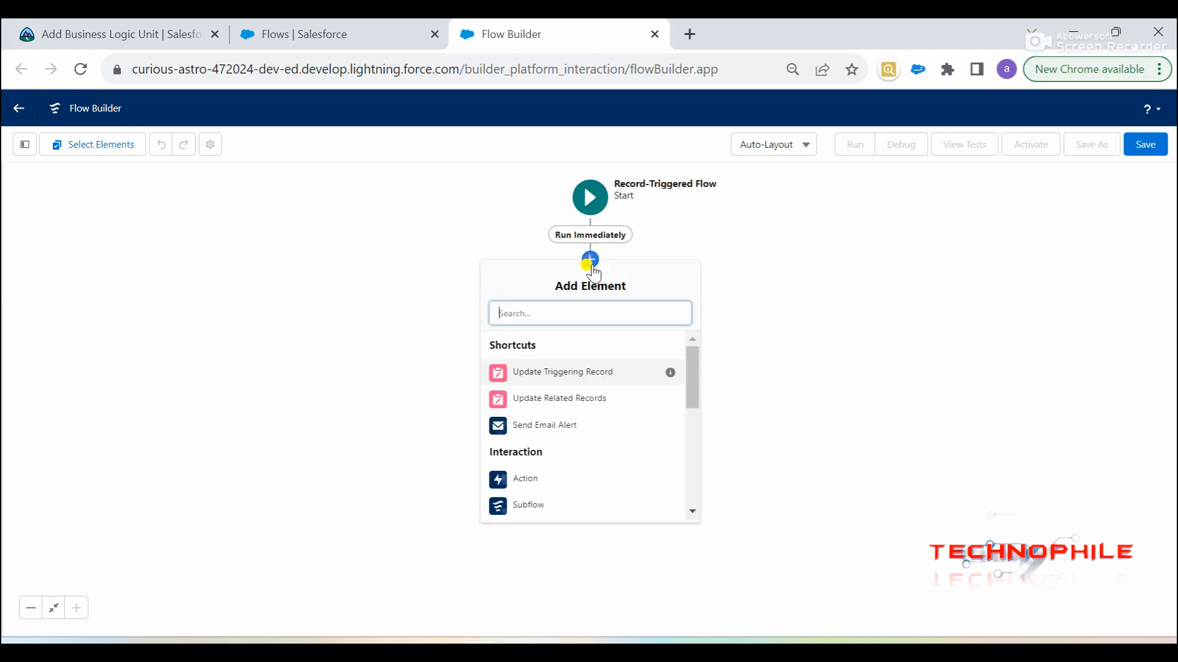
{"action": "left_click", "coordinate": [588, 378]}
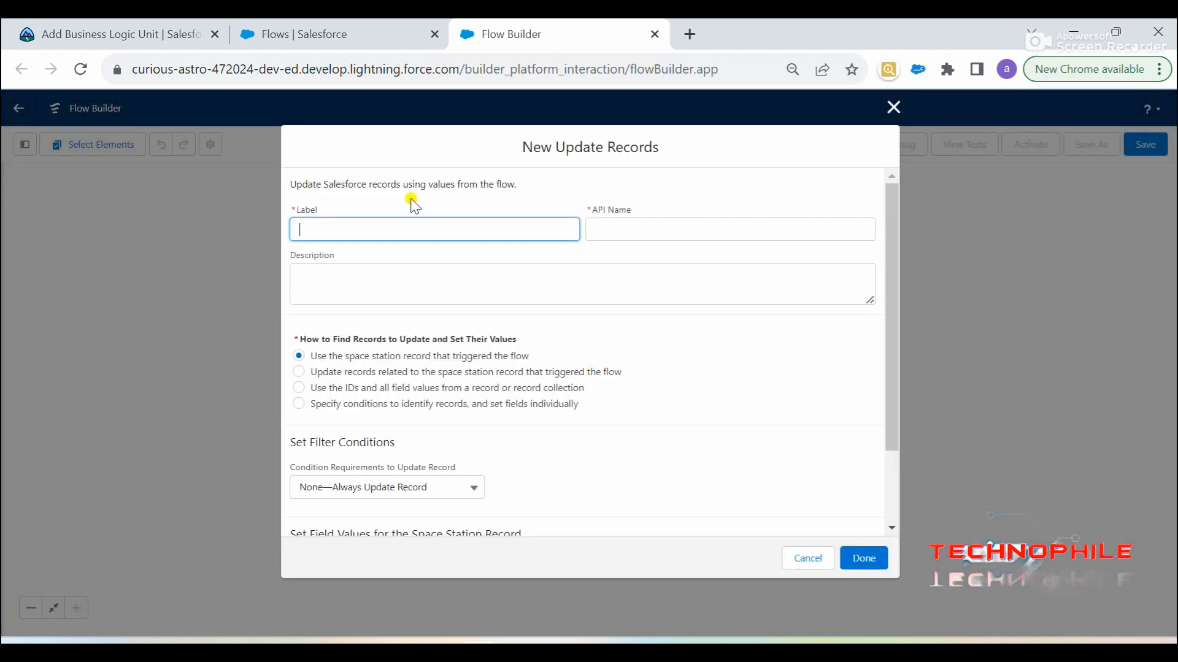
{"action": "left_click", "coordinate": [467, 256]}
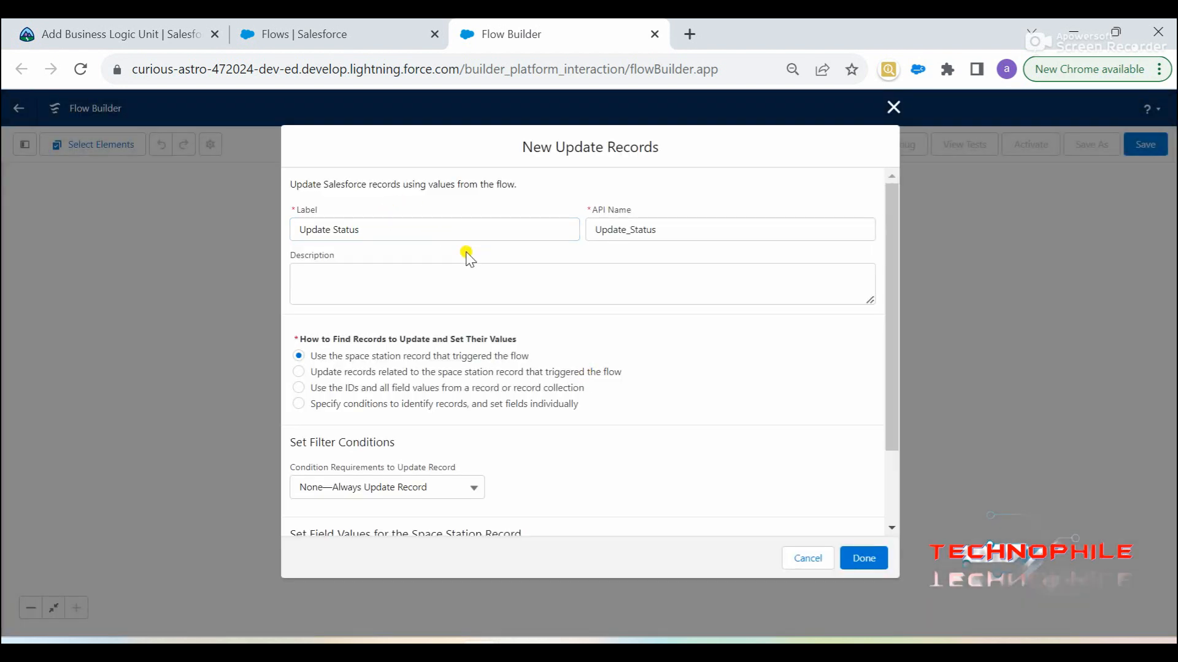
Have Update Status set the triggering space station's Project_Status__c field to Complete, and finish the element
{"action": "scroll", "coordinate": [616, 367], "scroll_direction": "down", "scroll_amount": 2}
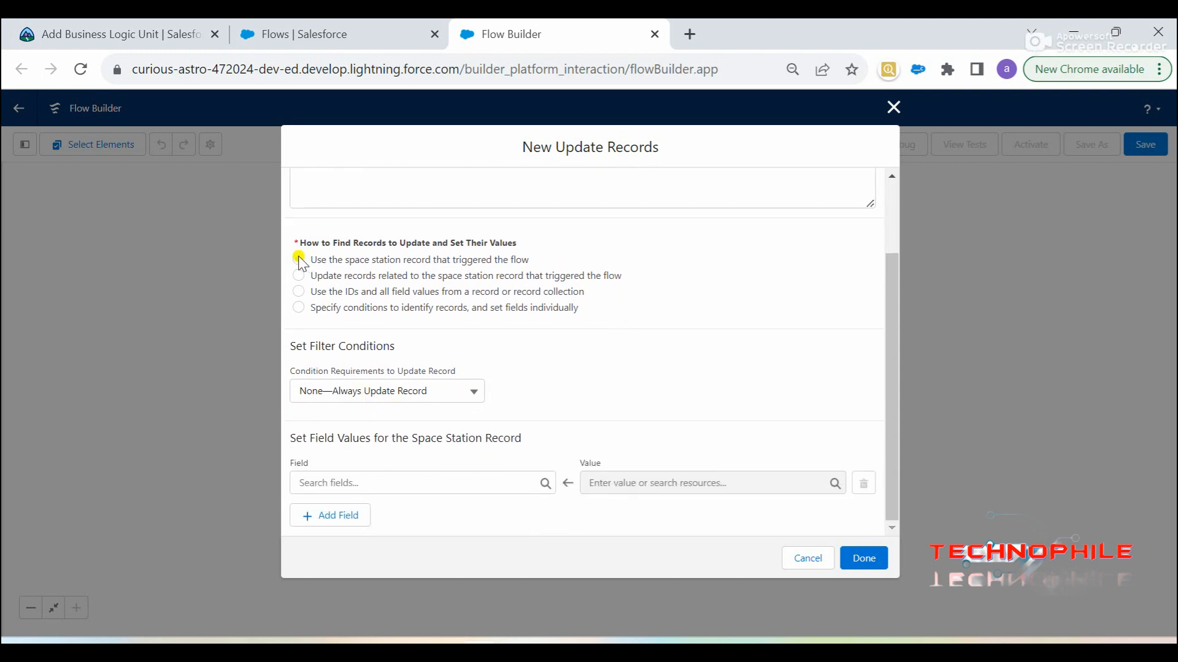
{"action": "left_click", "coordinate": [428, 477]}
{"action": "type", "text": "proje"}
{"action": "left_click", "coordinate": [421, 512]}
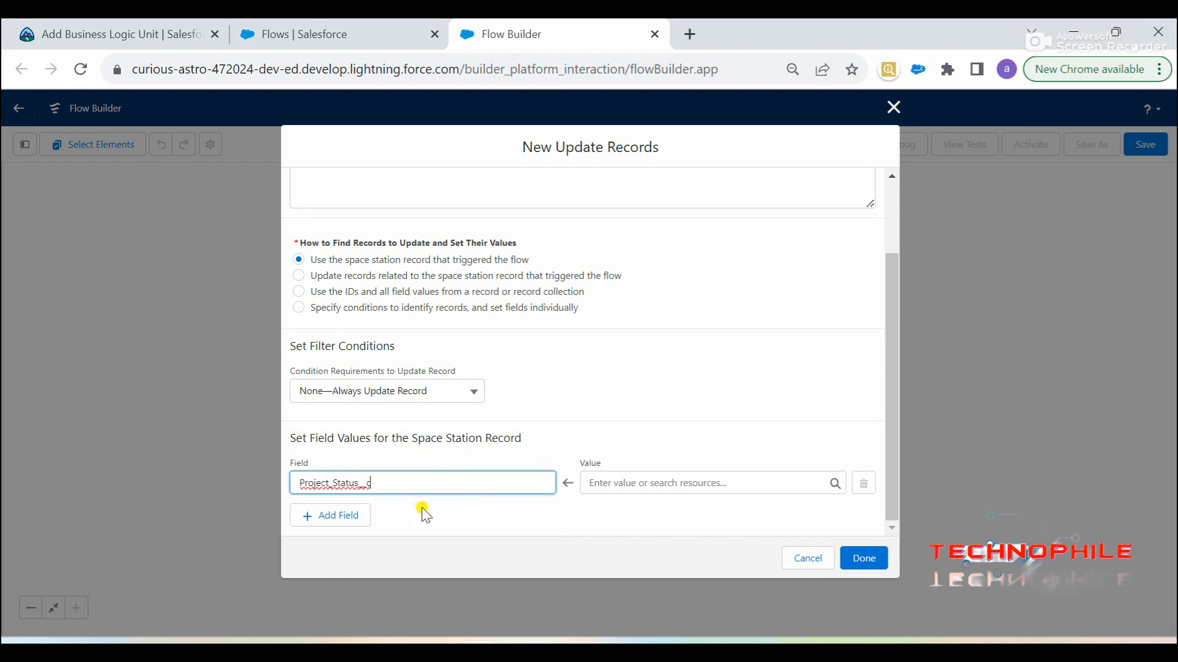
{"action": "left_click", "coordinate": [580, 426]}
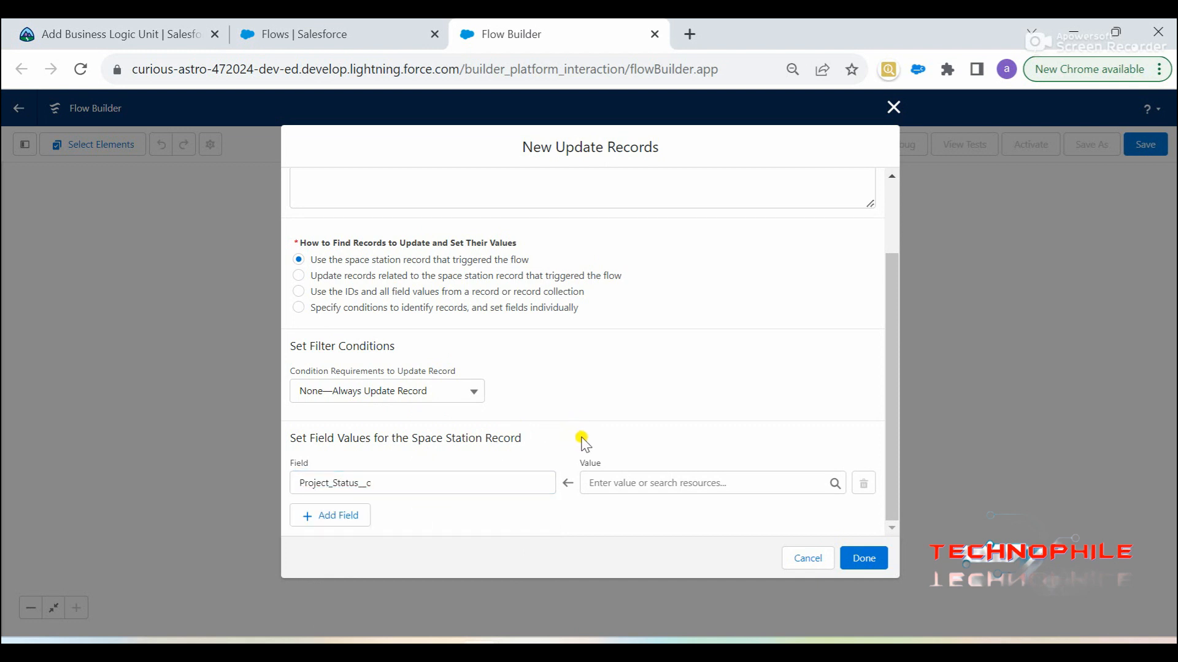
{"action": "left_click", "coordinate": [621, 483]}
{"action": "type", "text": "com"}
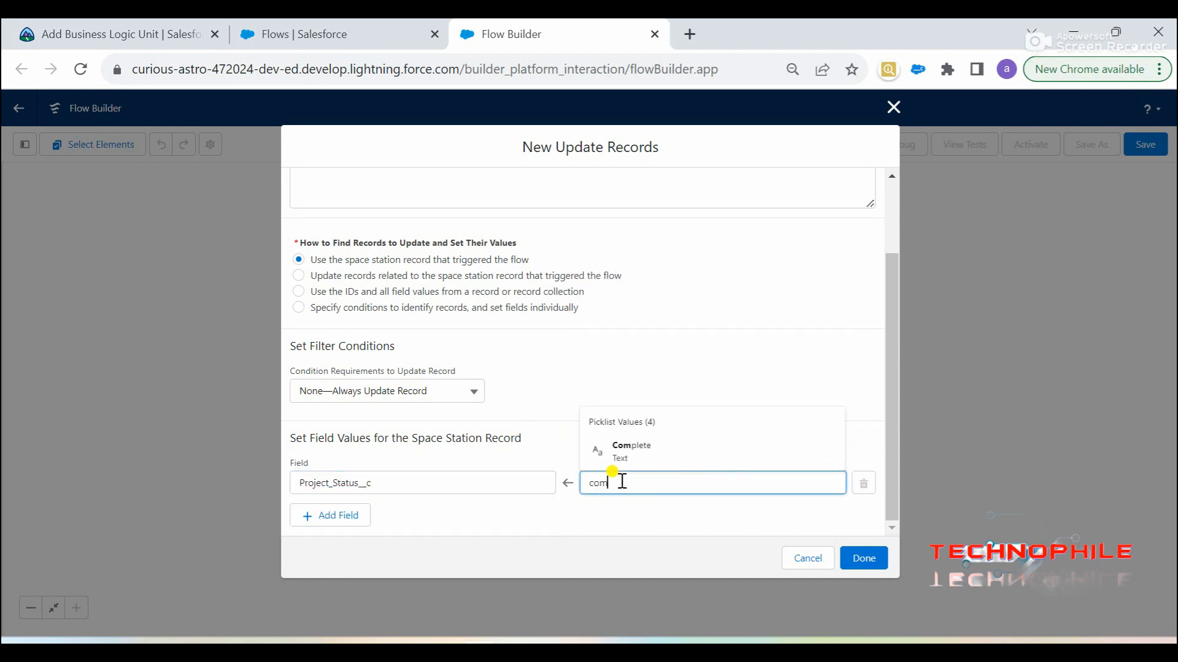
{"action": "left_click", "coordinate": [630, 446]}
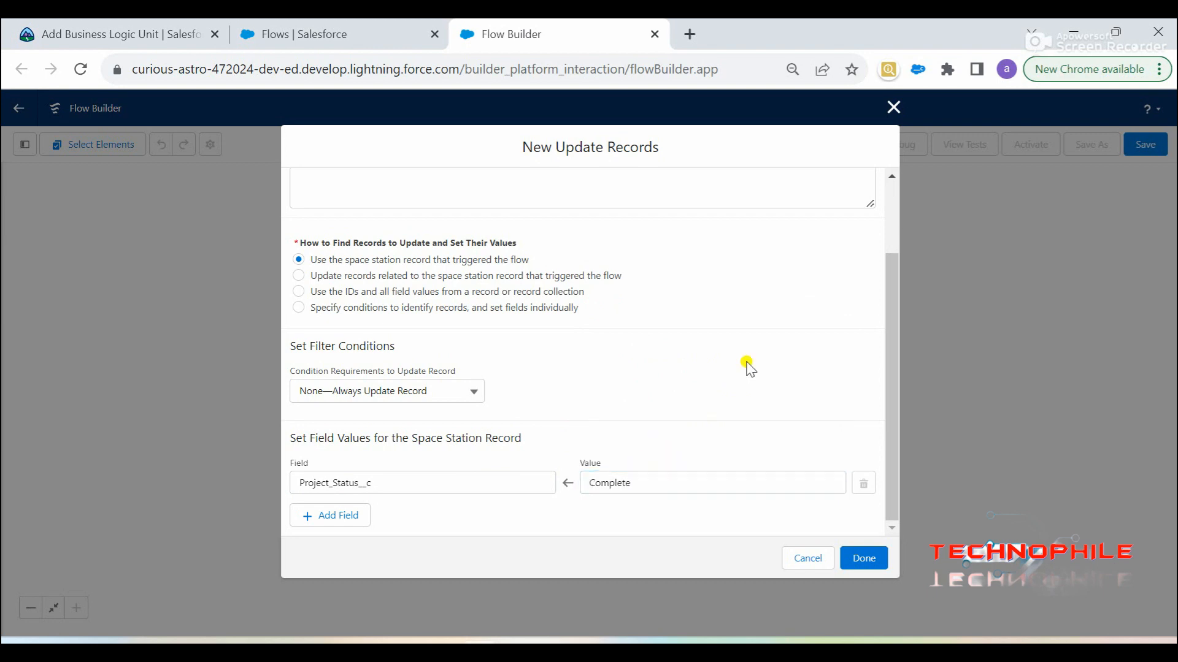
{"action": "left_click", "coordinate": [864, 559]}
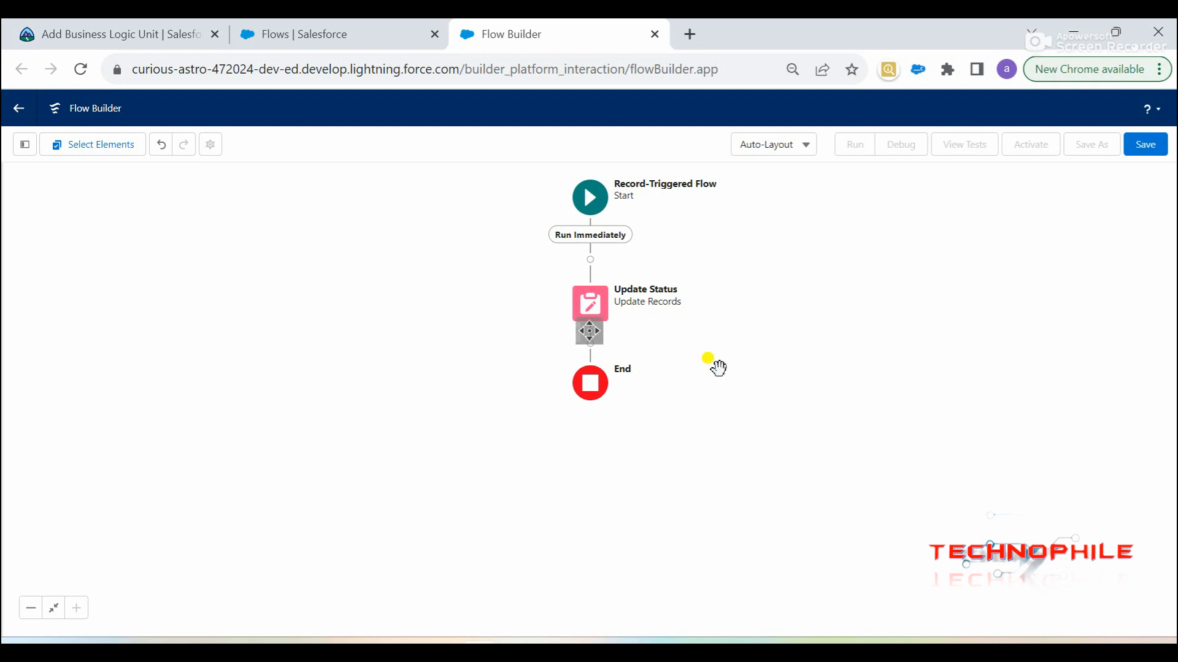
Add a Post to Chatter action after the Update Status element, labelled Post to Chatter
{"action": "left_click", "coordinate": [590, 344]}
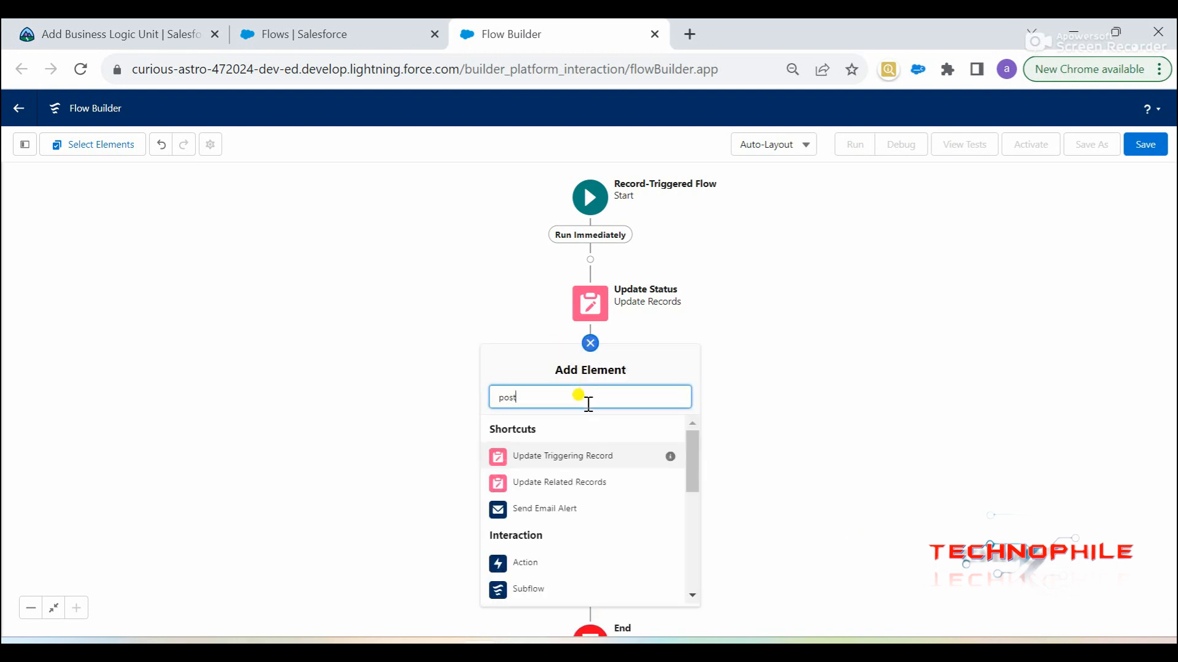
{"action": "type", "text": "post"}
{"action": "left_click", "coordinate": [549, 433]}
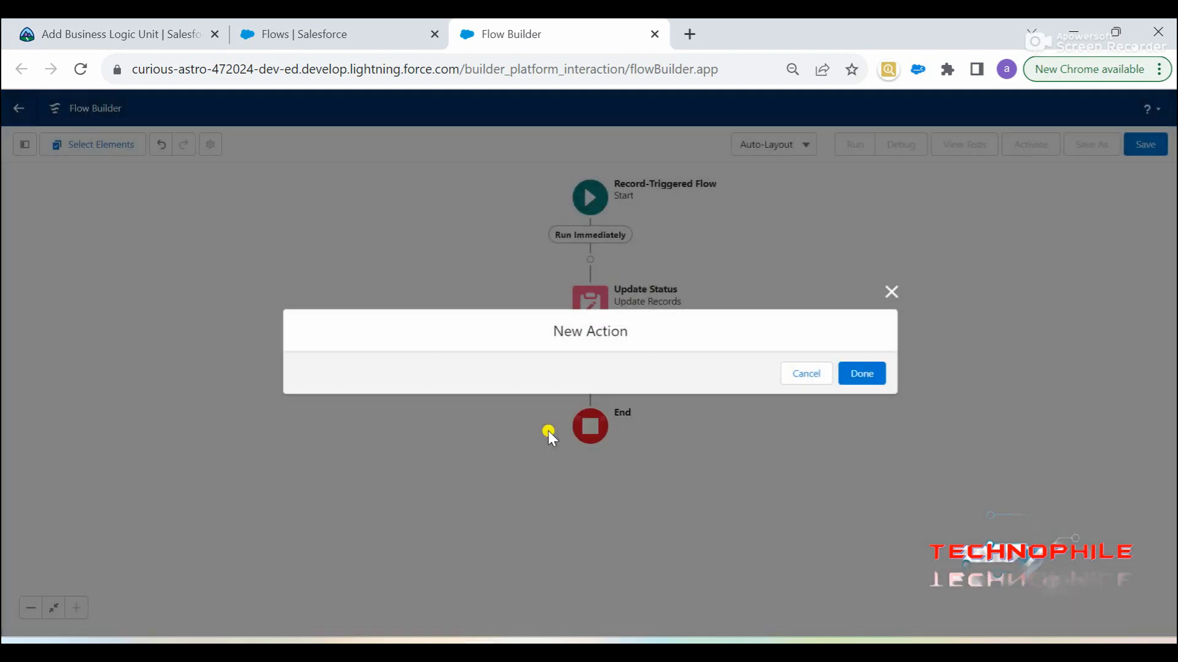
{"action": "left_click", "coordinate": [471, 298]}
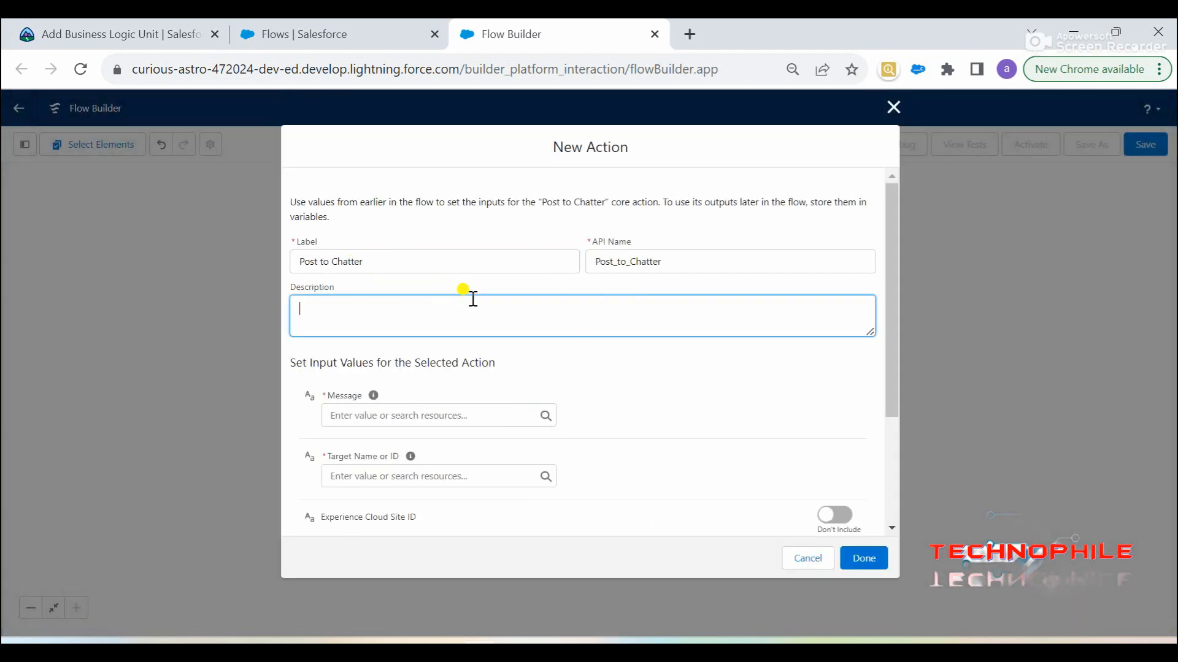
{"action": "left_click", "coordinate": [614, 371]}
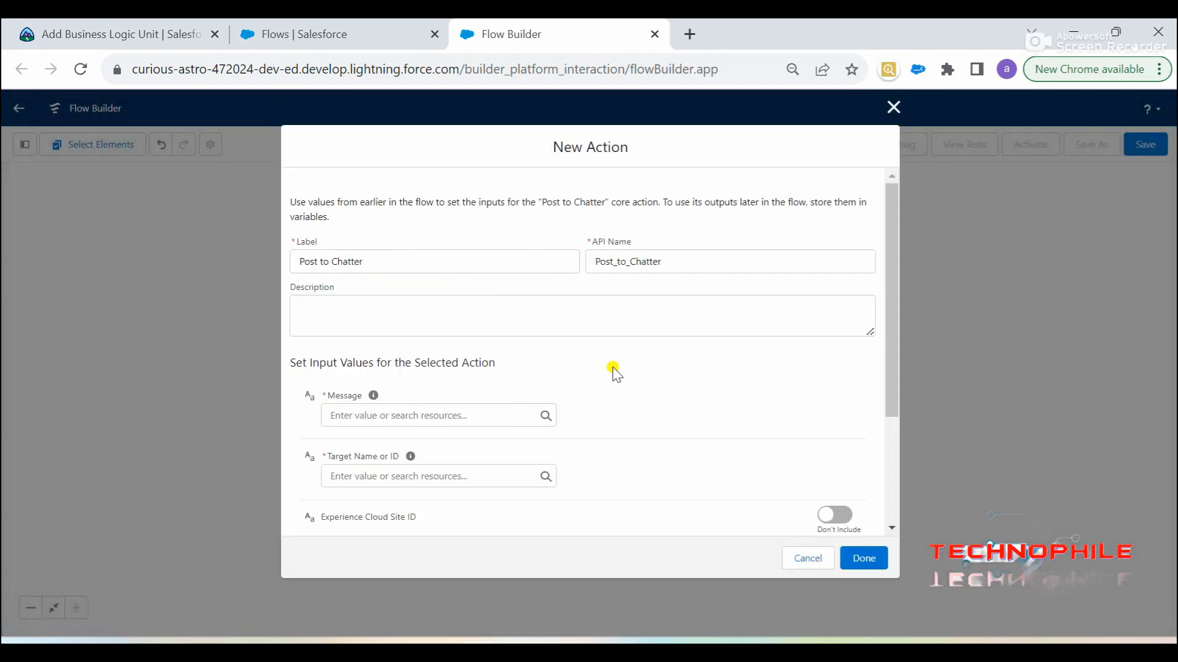
Copy from the Trailhead unit into the action's Message "{!$Record.Name} is complete! Now witness the comfort of being protected by the best shield in the galaxy!"
{"action": "left_click", "coordinate": [385, 416]}
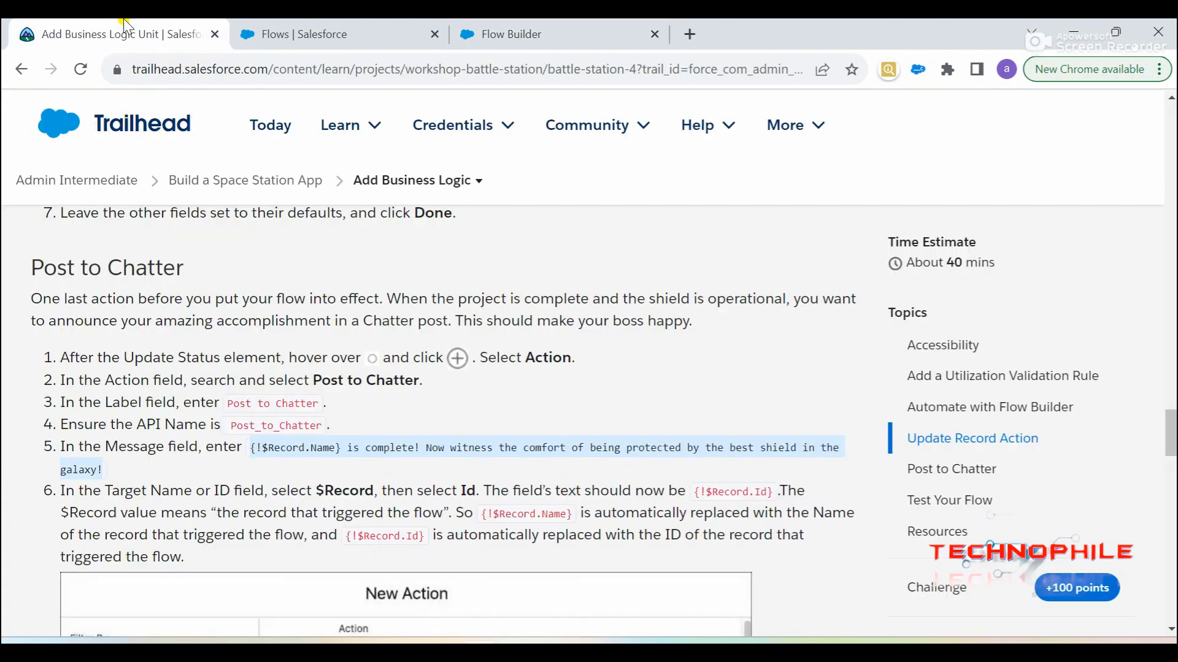
{"action": "left_click", "coordinate": [123, 31]}
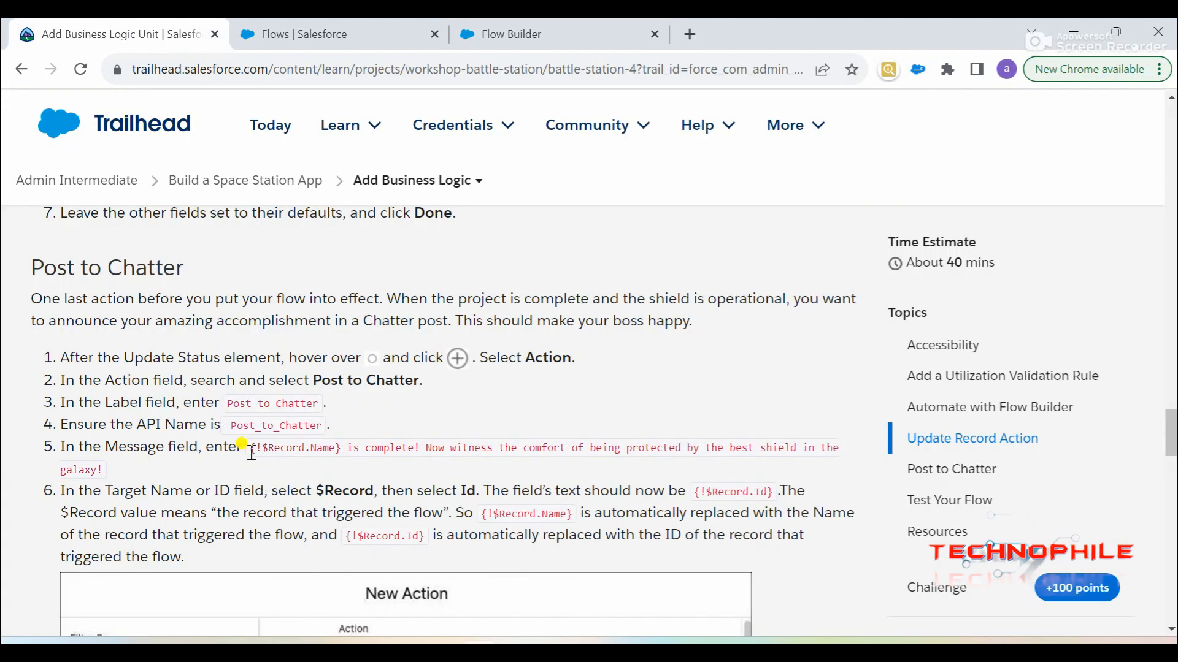
{"action": "left_click_drag", "start_coordinate": [251, 454], "coordinate": [248, 465]}
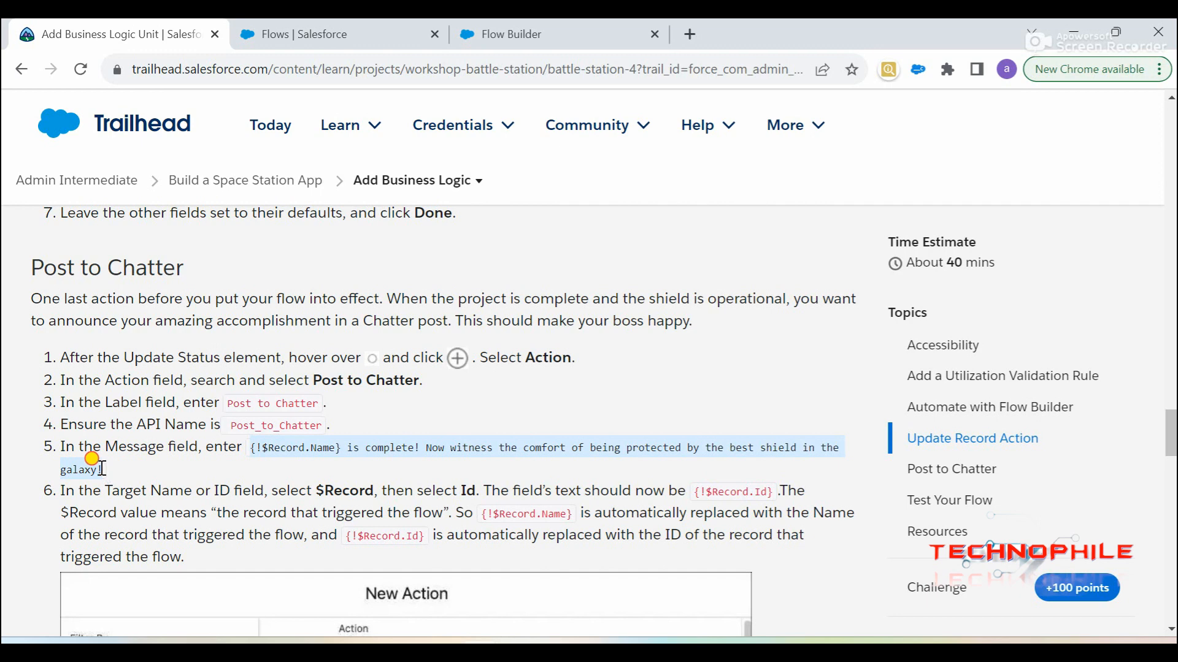
{"action": "left_click", "coordinate": [525, 32]}
{"action": "key", "text": "ctrl+v"}
{"action": "left_click", "coordinate": [611, 435]}
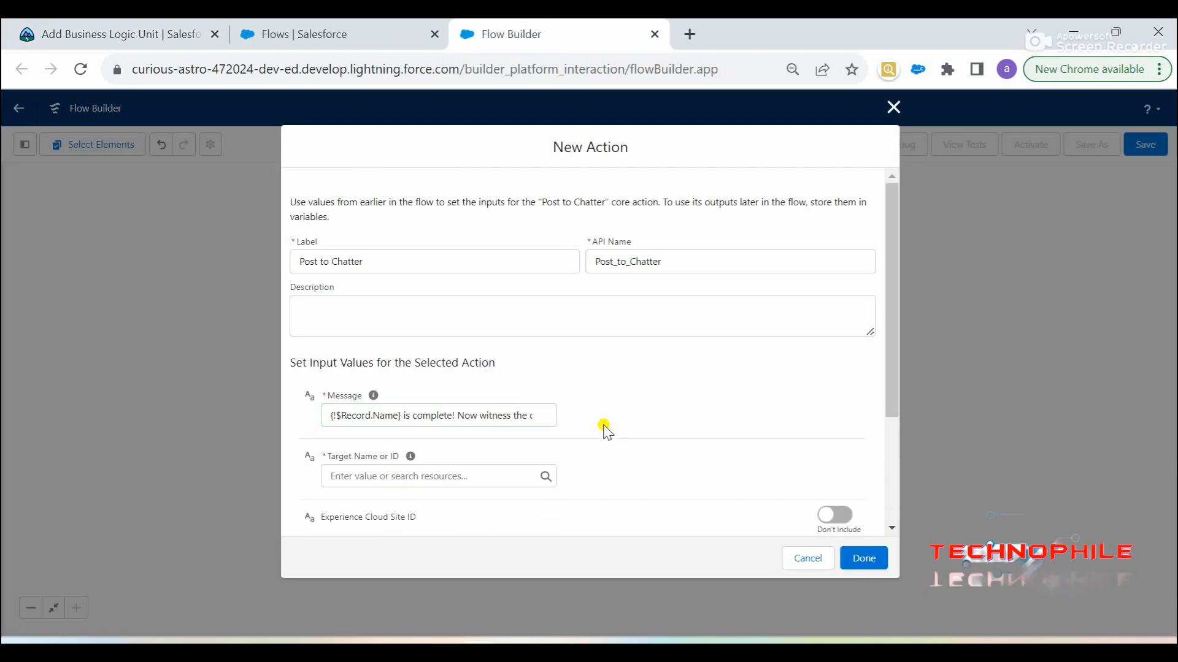
Set the Post to Chatter action's Target Name or ID to {!$Record.Id}, the triggering space station's record ID
{"action": "scroll", "coordinate": [602, 427], "scroll_direction": "down", "scroll_amount": 1}
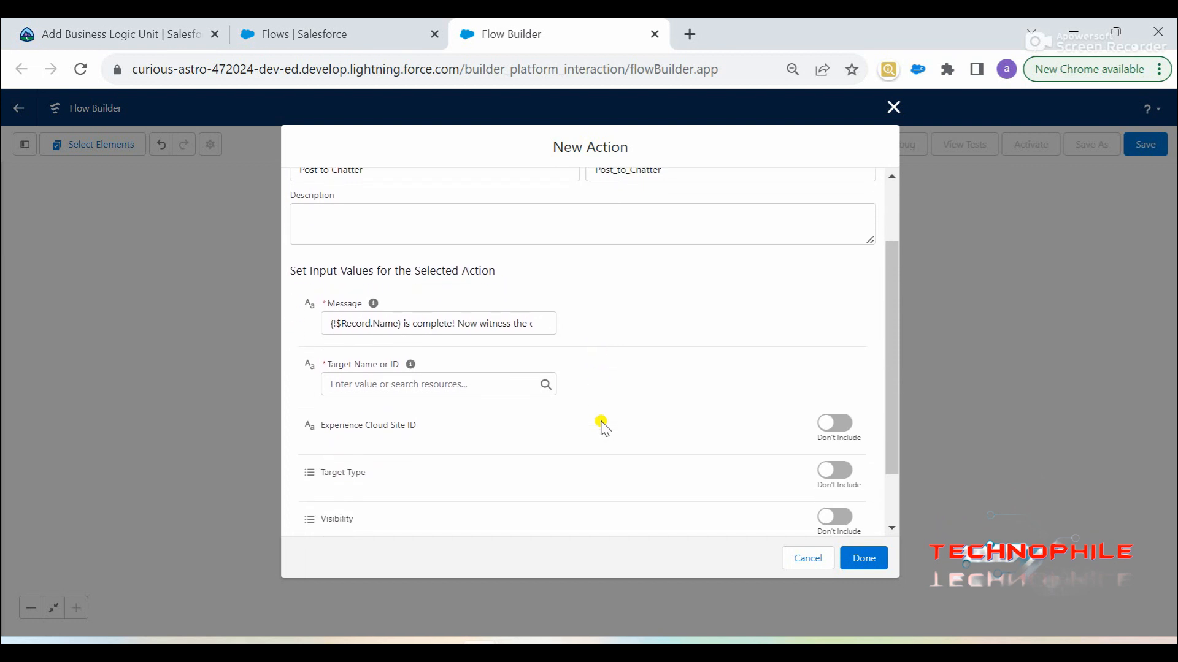
{"action": "left_click", "coordinate": [455, 382]}
{"action": "type", "text": "reco"}
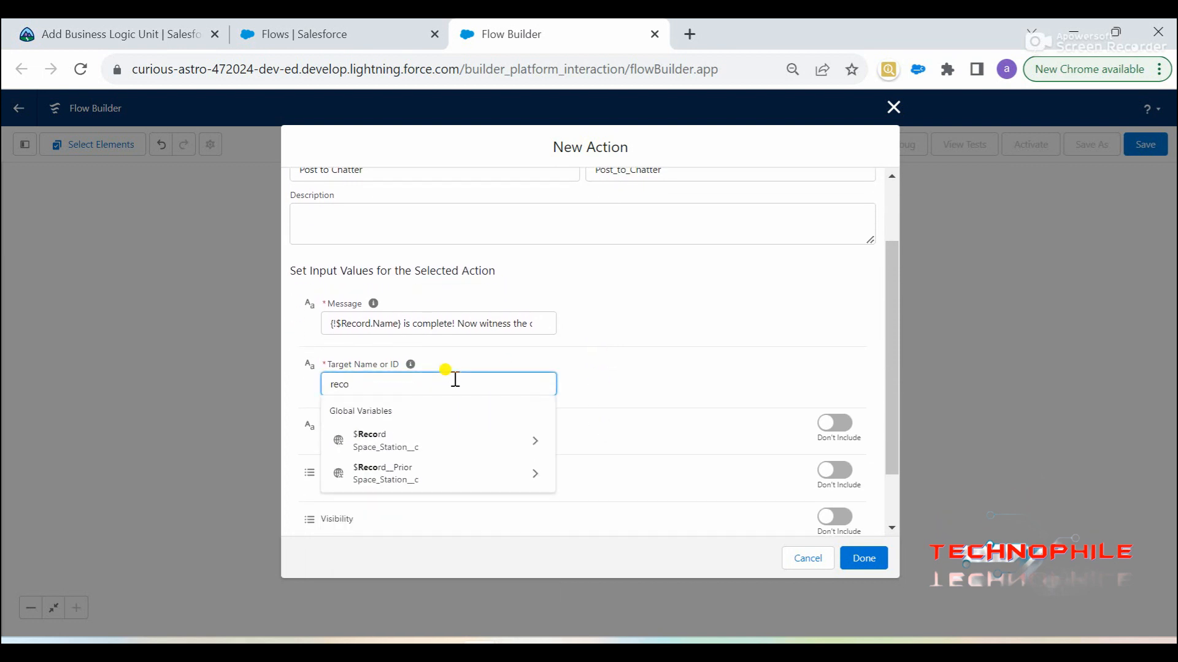
{"action": "left_click", "coordinate": [427, 451]}
{"action": "type", "text": "."}
{"action": "key", "text": "BackSpace"}
{"action": "type", "text": ".."}
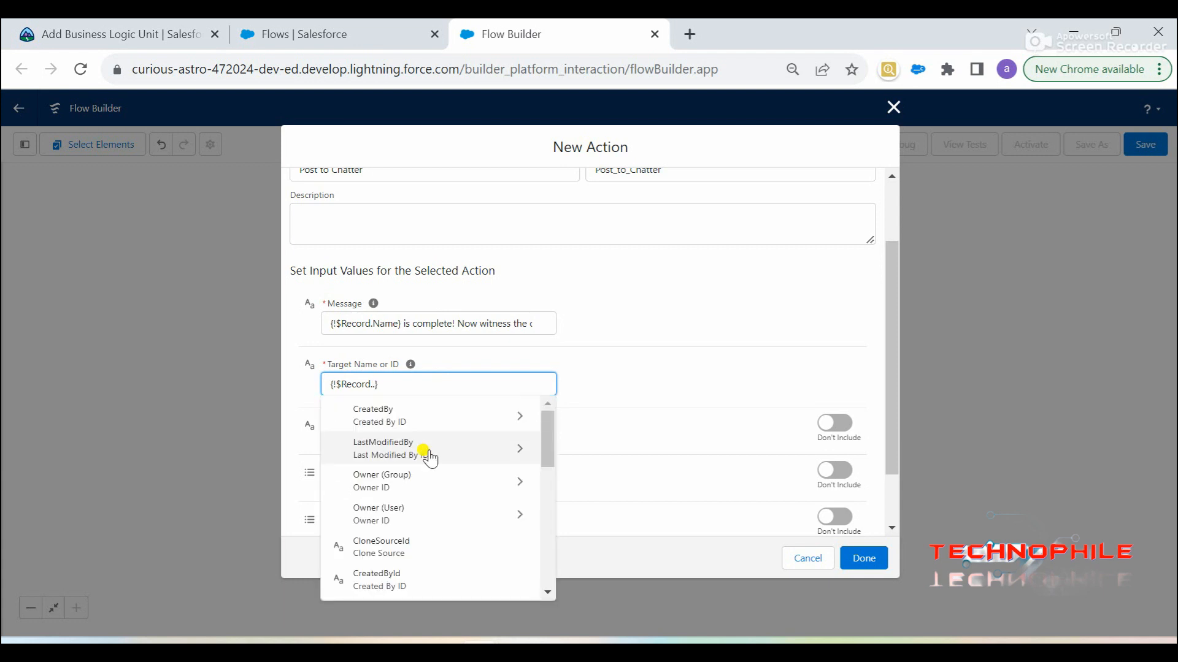
{"action": "type", "text": "id"}
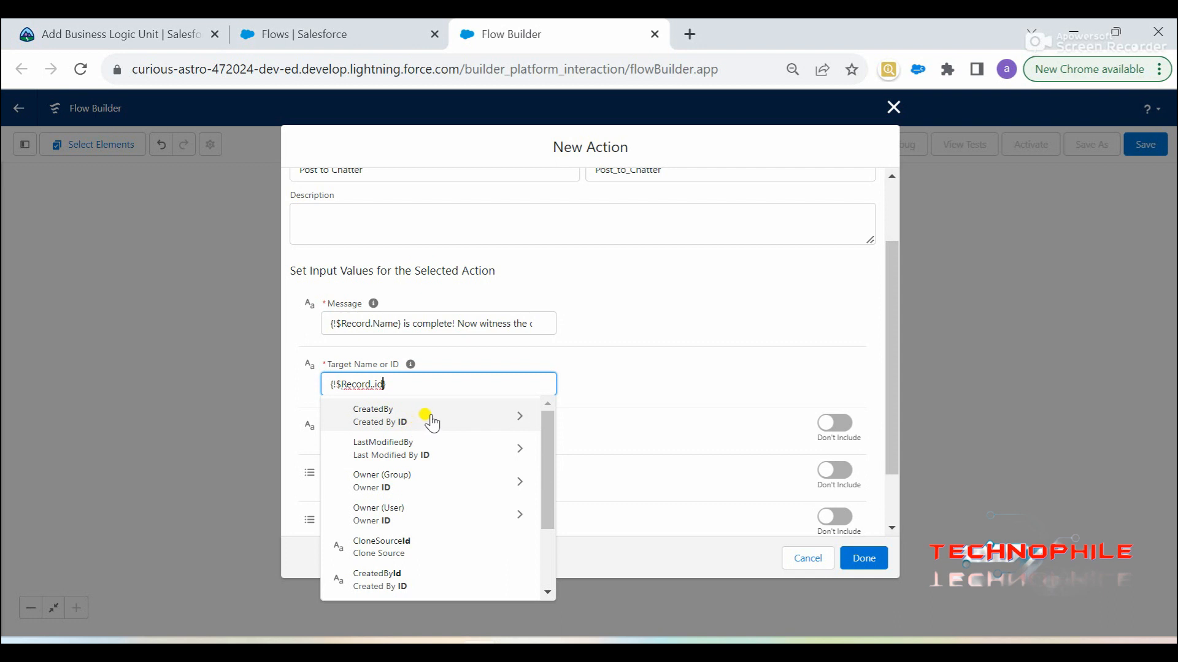
{"action": "left_click", "coordinate": [446, 522]}
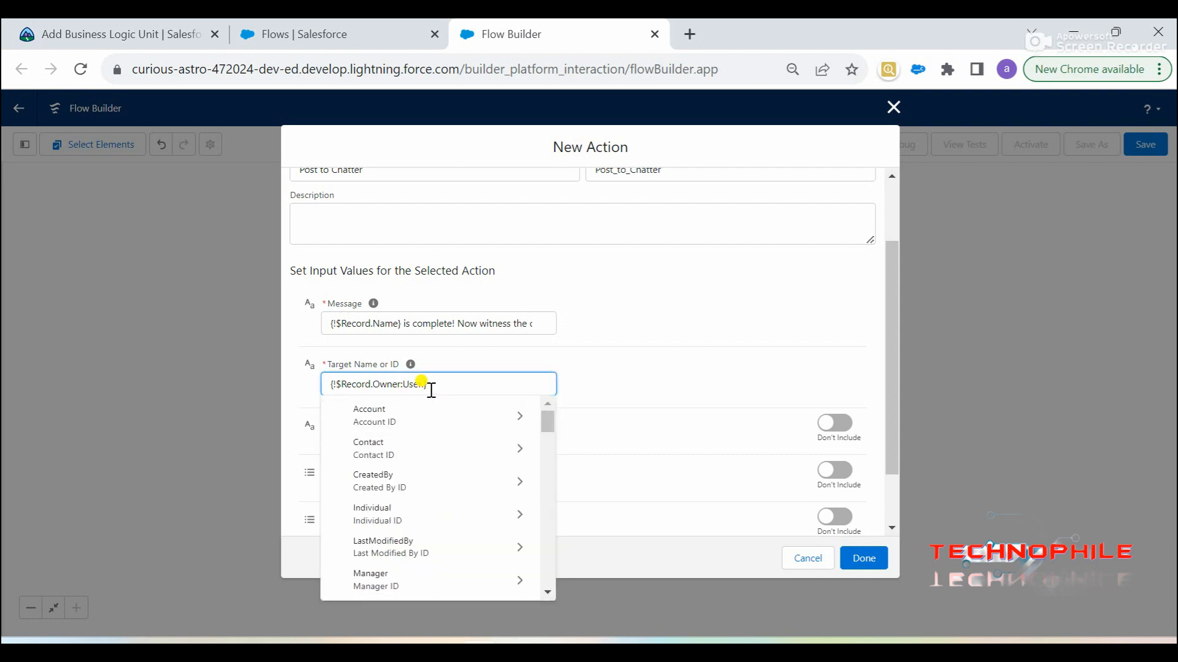
{"action": "key", "text": "BackSpace"}
{"action": "key", "text": "BackSpace"}
{"action": "key", "text": "BackSpace"}
{"action": "key", "text": "BackSpace"}
{"action": "key", "text": "BackSpace"}
{"action": "key", "text": "BackSpace"}
{"action": "key", "text": "BackSpace"}
{"action": "key", "text": "BackSpace"}
{"action": "key", "text": "BackSpace"}
{"action": "key", "text": "BackSpace"}
{"action": "type", "text": "Id"}
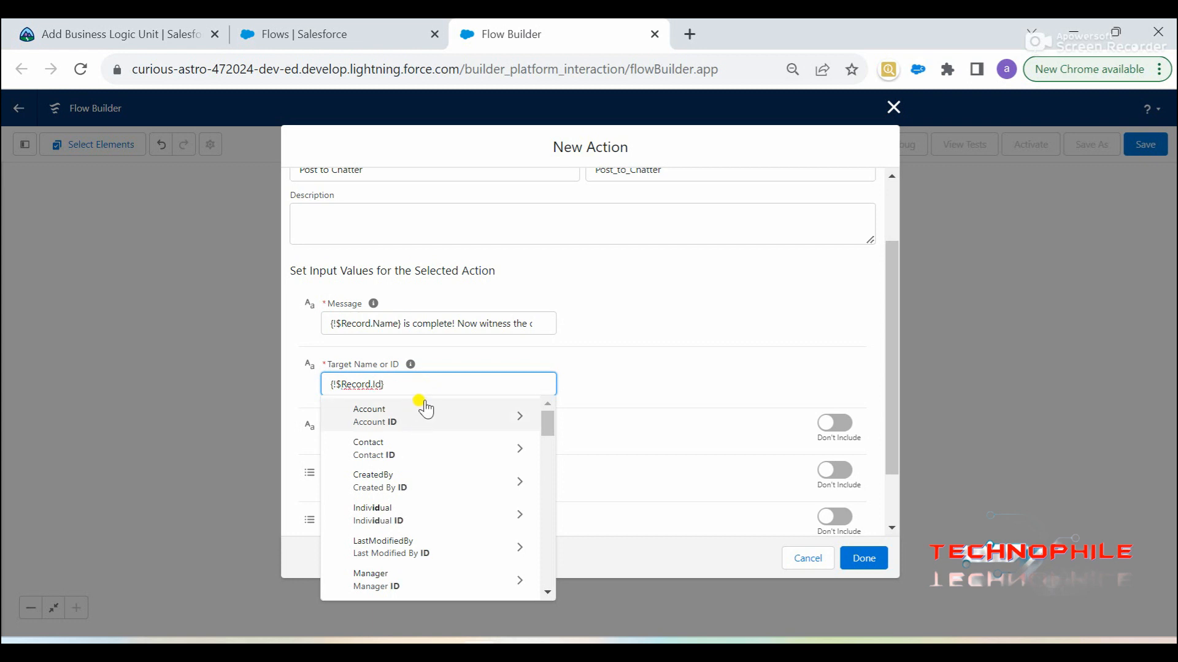
{"action": "key", "text": "BackSpace"}
{"action": "key", "text": "BackSpace"}
{"action": "type", "text": "Id"}
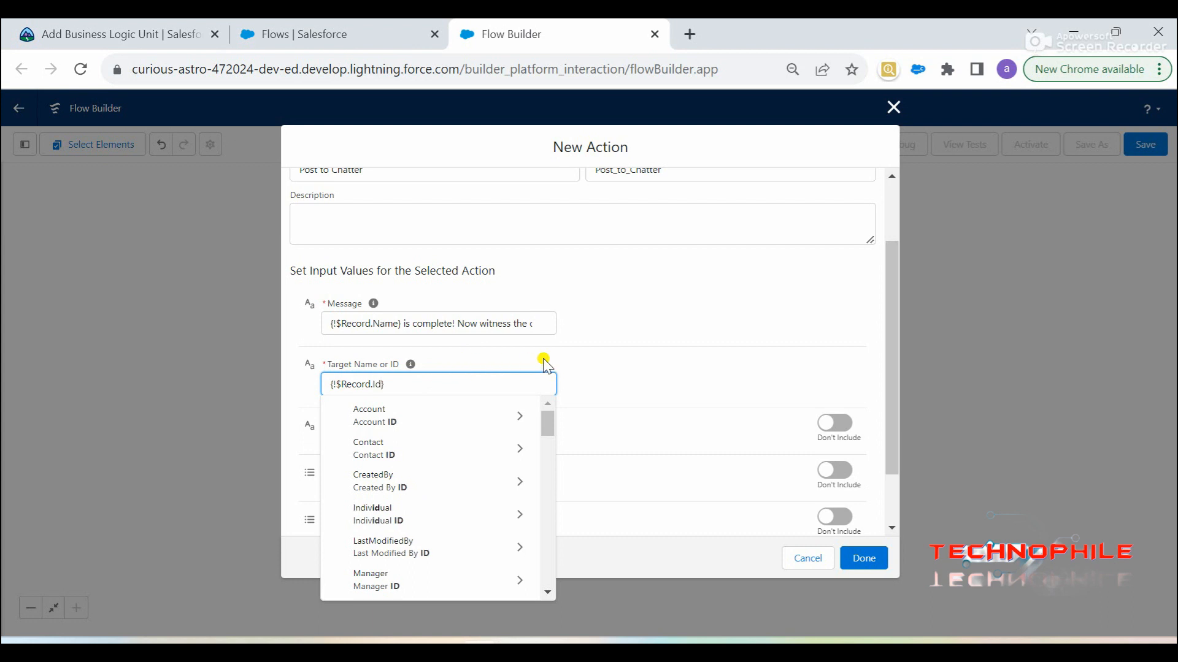
Cut and re-paste {!$Record.Id} as the Target Name or ID, and finish the Post to Chatter action
{"action": "left_click", "coordinate": [546, 364]}
{"action": "left_click", "coordinate": [515, 388]}
{"action": "key", "text": "ctrl+a"}
{"action": "key", "text": "ctrl+x"}
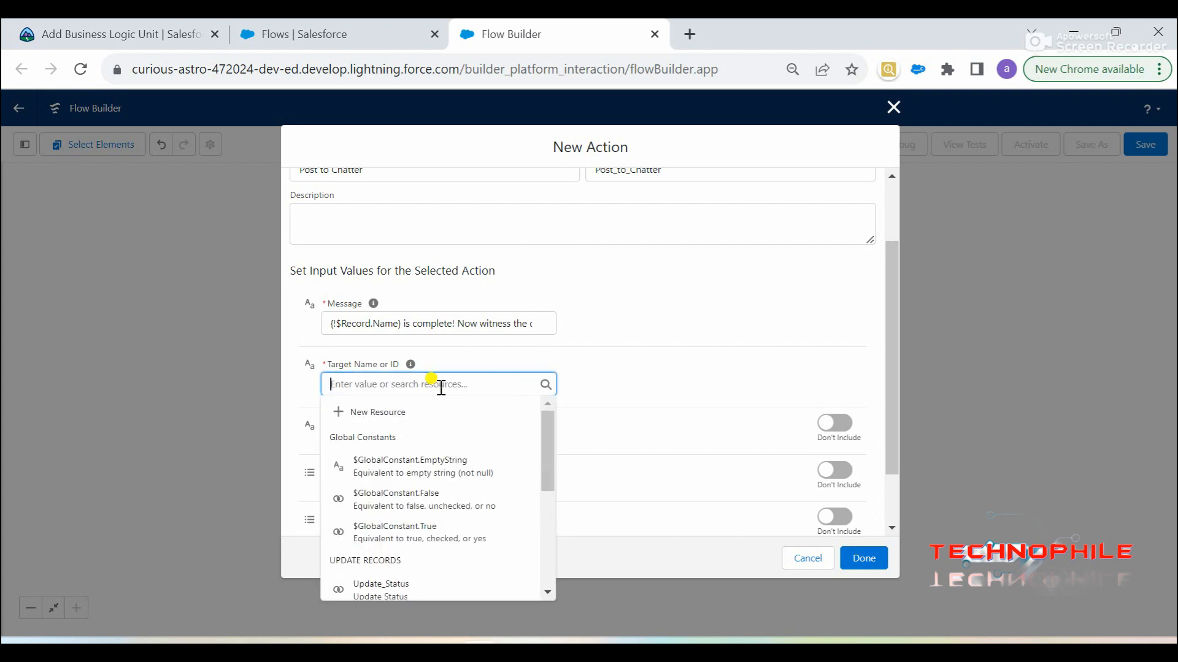
{"action": "key", "text": "ctrl+v"}
{"action": "left_click", "coordinate": [661, 386]}
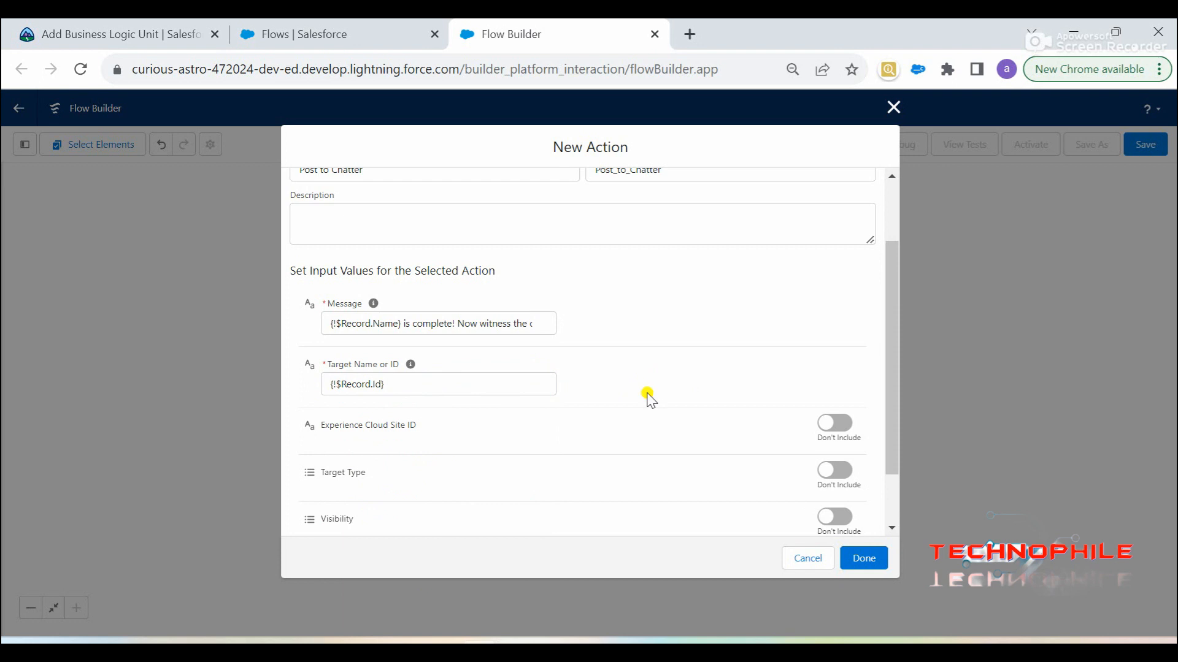
{"action": "scroll", "coordinate": [650, 396], "scroll_direction": "down", "scroll_amount": 2}
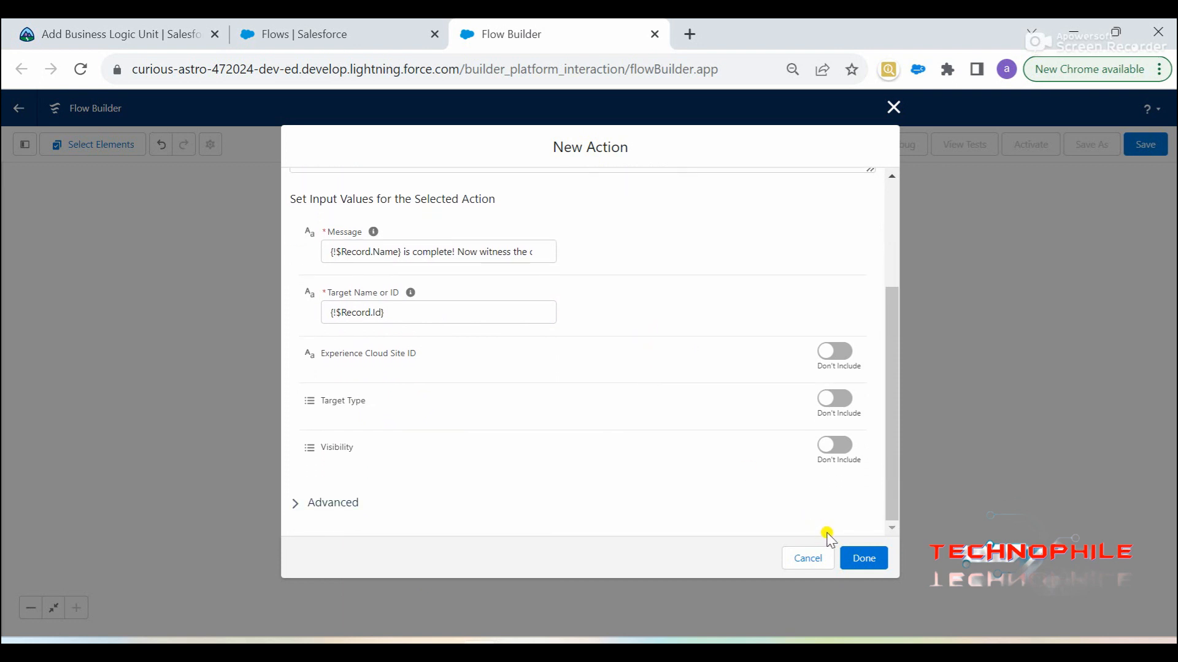
{"action": "left_click", "coordinate": [864, 556]}
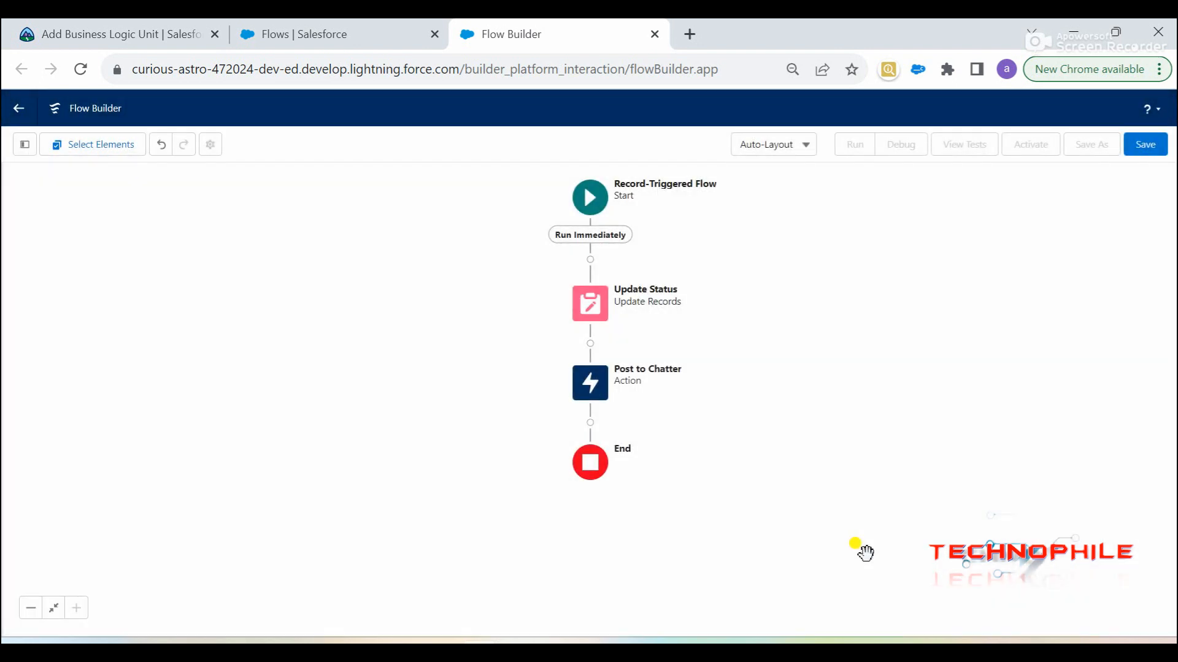
Save the flow with the label Fully Operational Space Station and activate it
{"action": "left_click", "coordinate": [1147, 143]}
{"action": "left_click", "coordinate": [426, 311]}
{"action": "key", "text": "ctrl+v"}
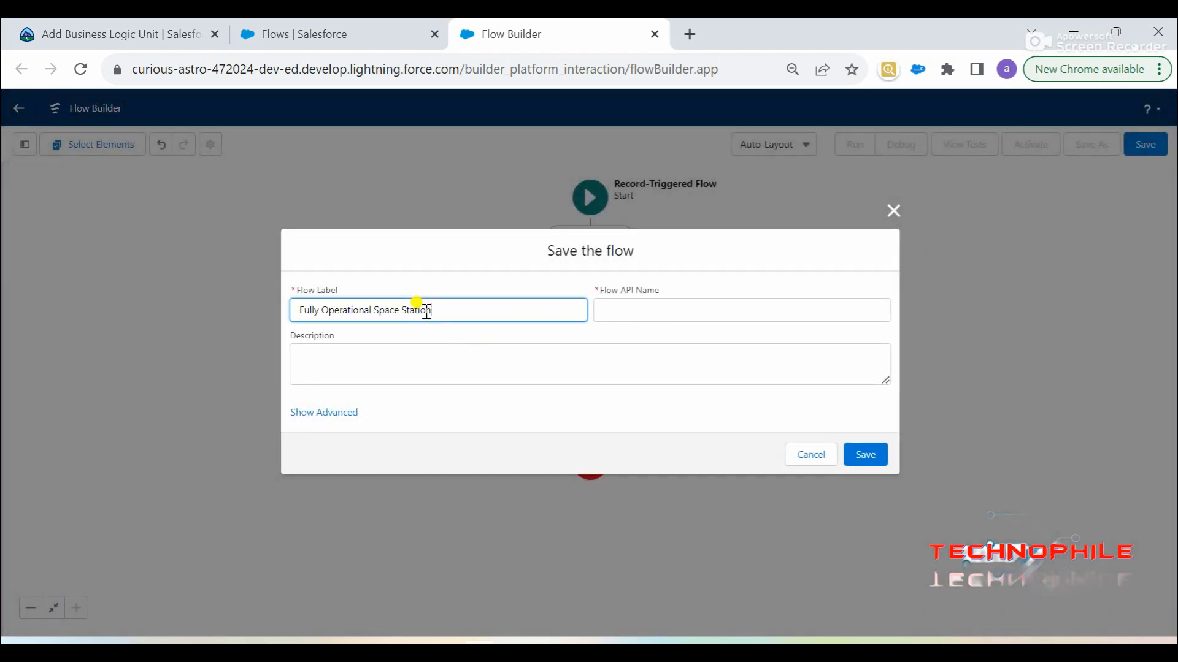
{"action": "left_click", "coordinate": [507, 360]}
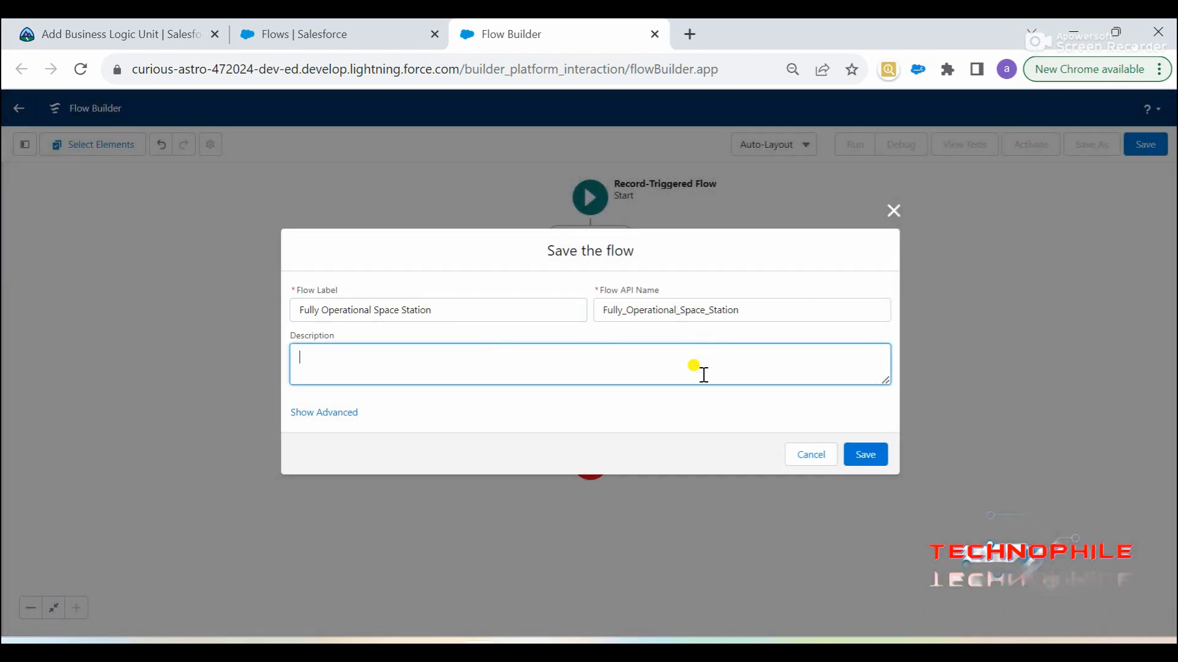
{"action": "left_click", "coordinate": [701, 410]}
{"action": "left_click", "coordinate": [865, 455]}
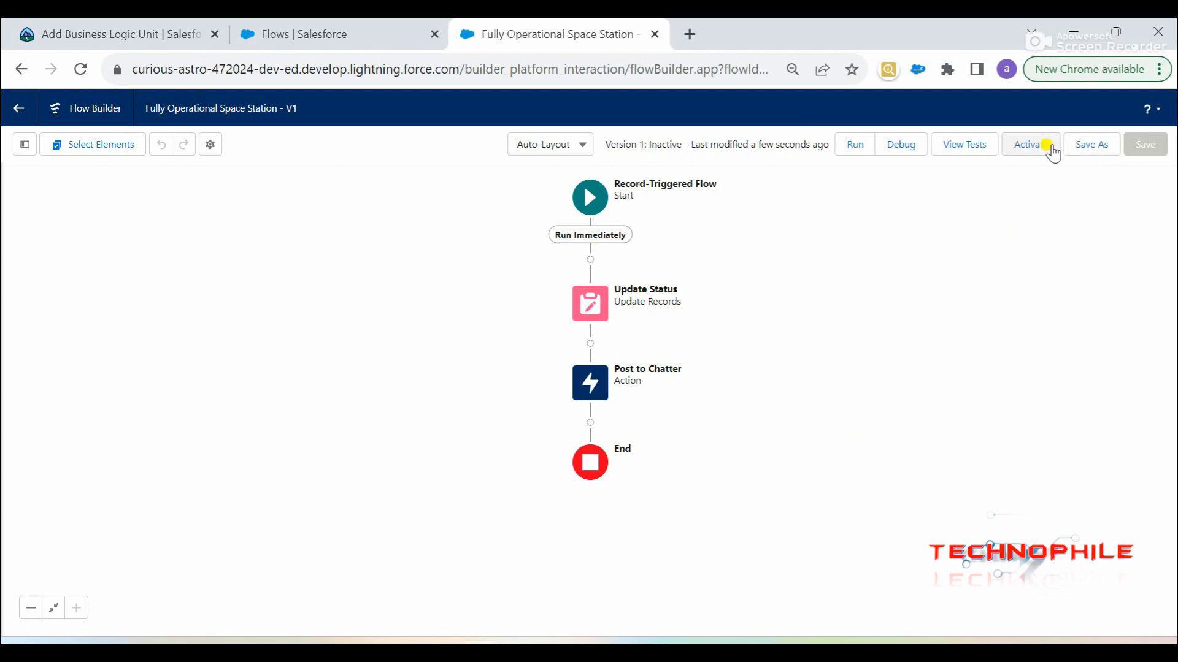
{"action": "left_click", "coordinate": [1049, 150]}
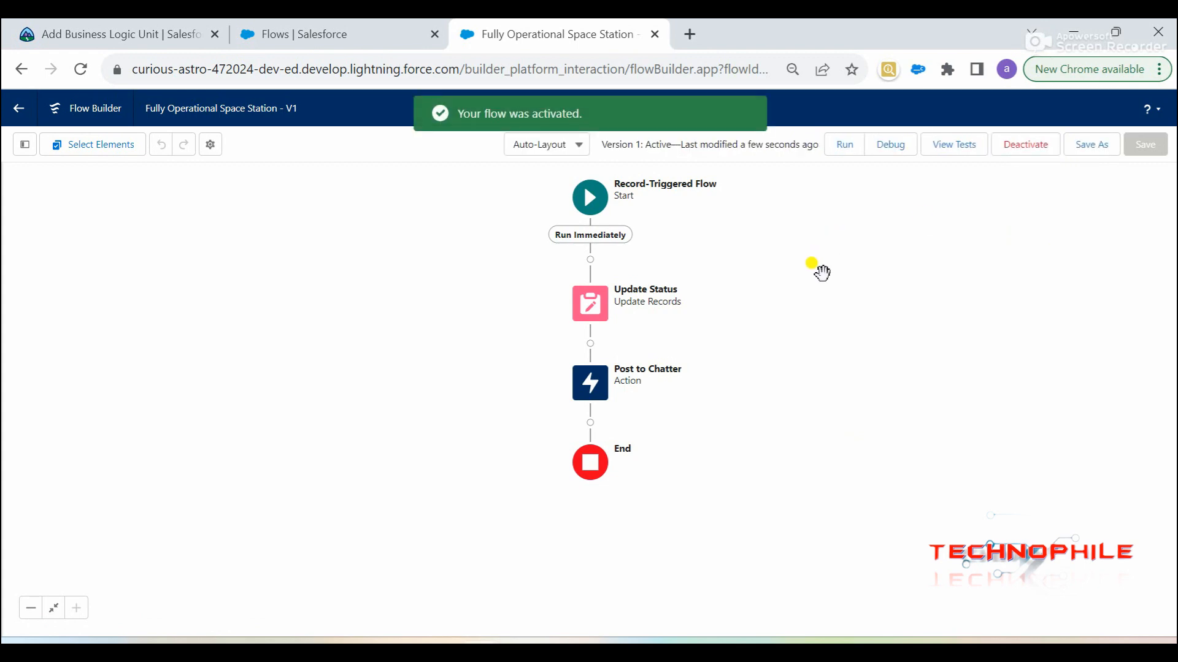
Return to the Add Business Logic unit on Trailhead and submit its step for verification to earn 100 points
{"action": "left_click", "coordinate": [325, 34]}
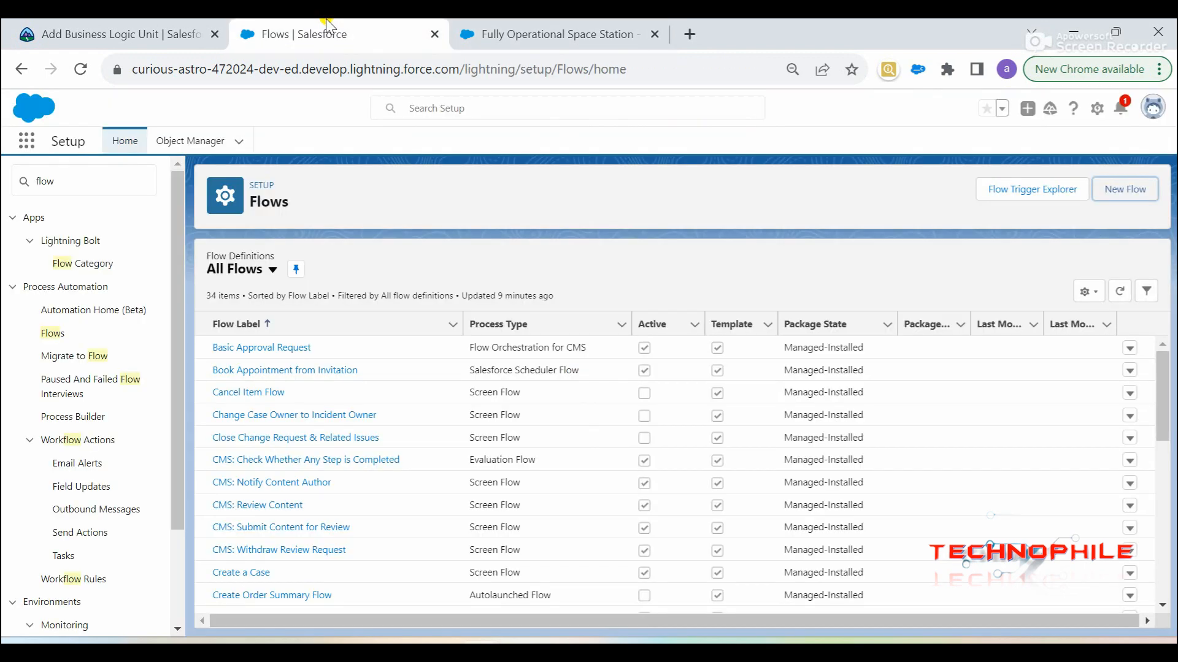
{"action": "left_click", "coordinate": [153, 33]}
{"action": "scroll", "coordinate": [215, 508], "scroll_direction": "down", "scroll_amount": 6}
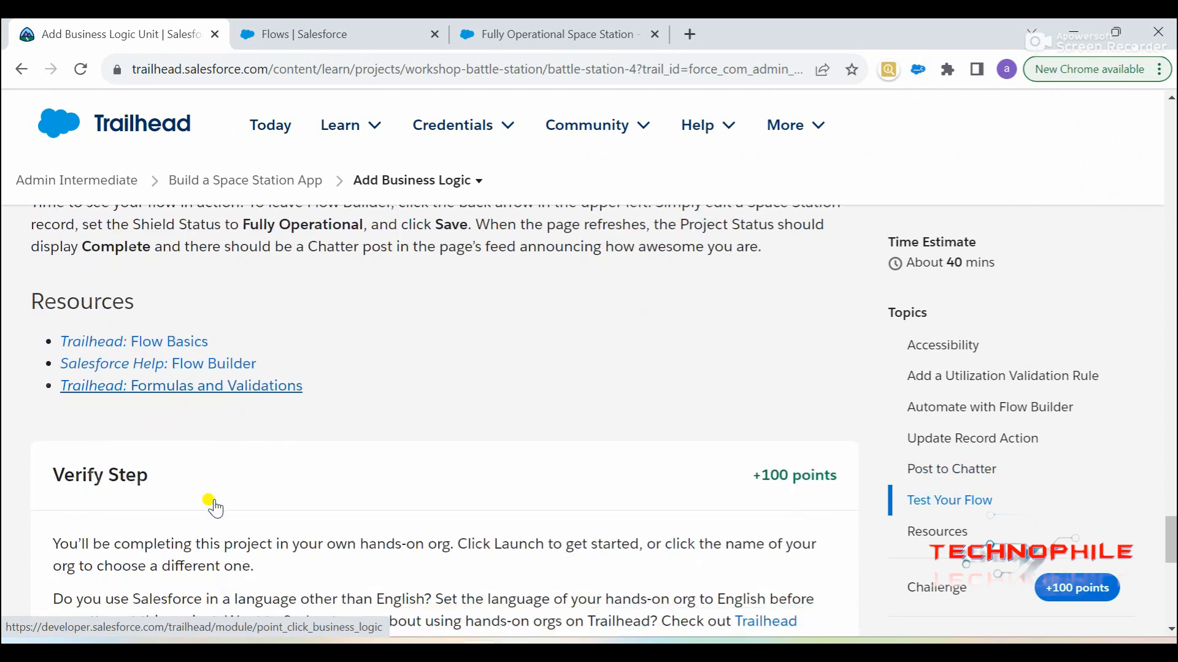
{"action": "scroll", "coordinate": [397, 496], "scroll_direction": "down", "scroll_amount": 1}
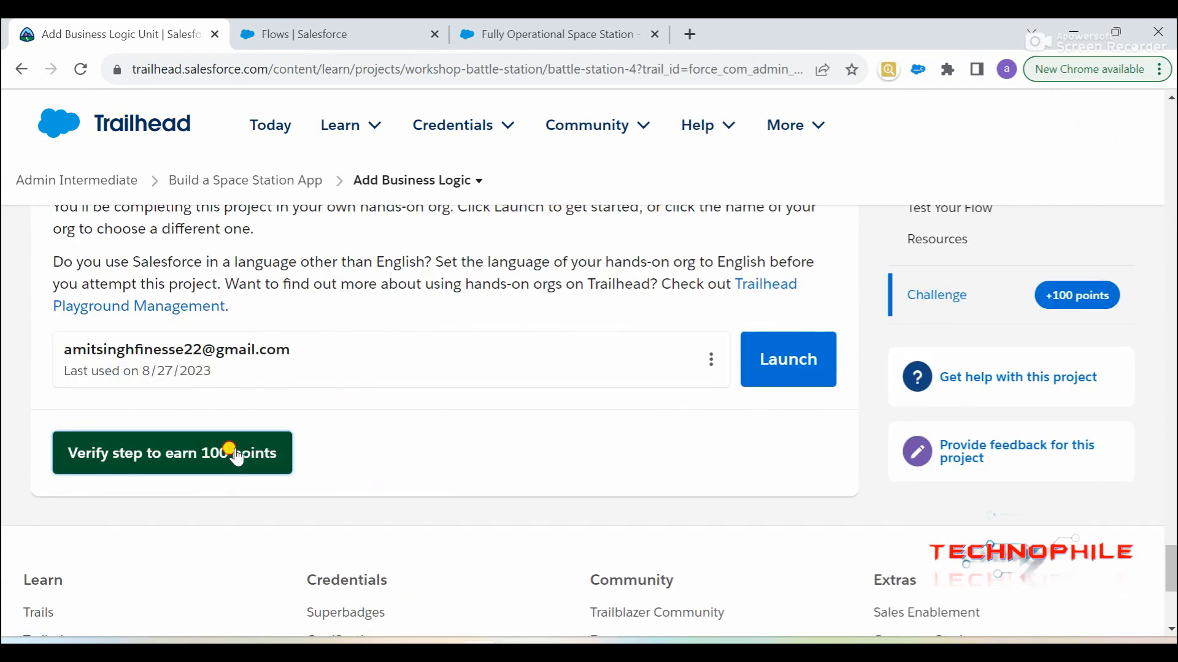
{"action": "left_click", "coordinate": [276, 453]}
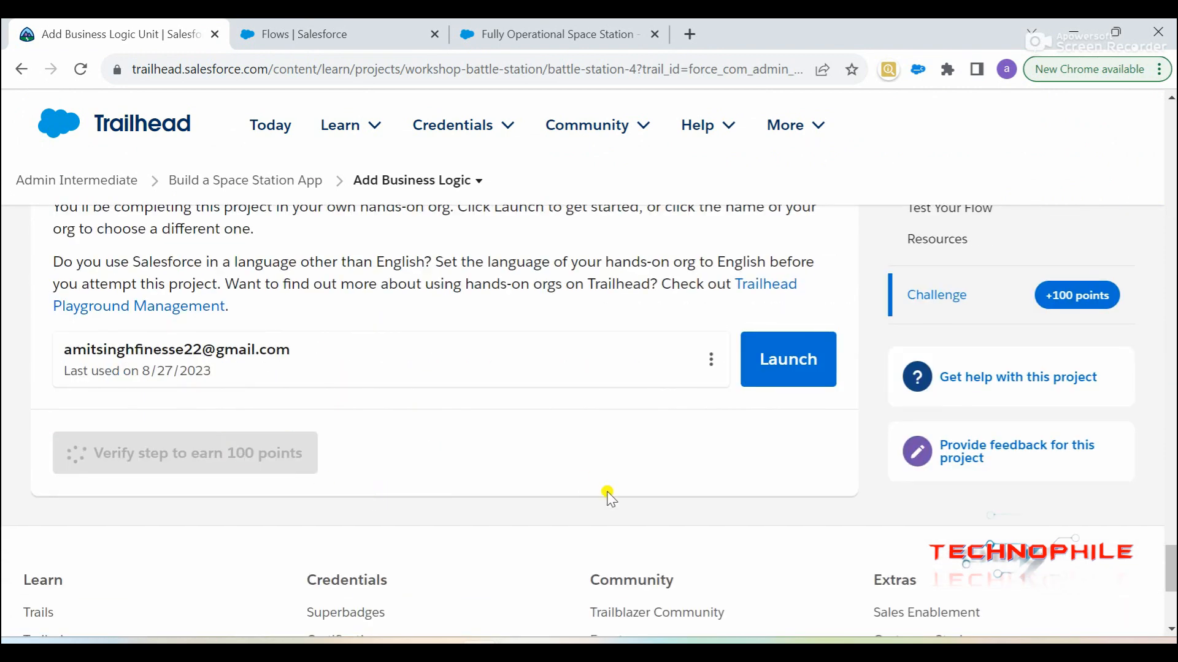